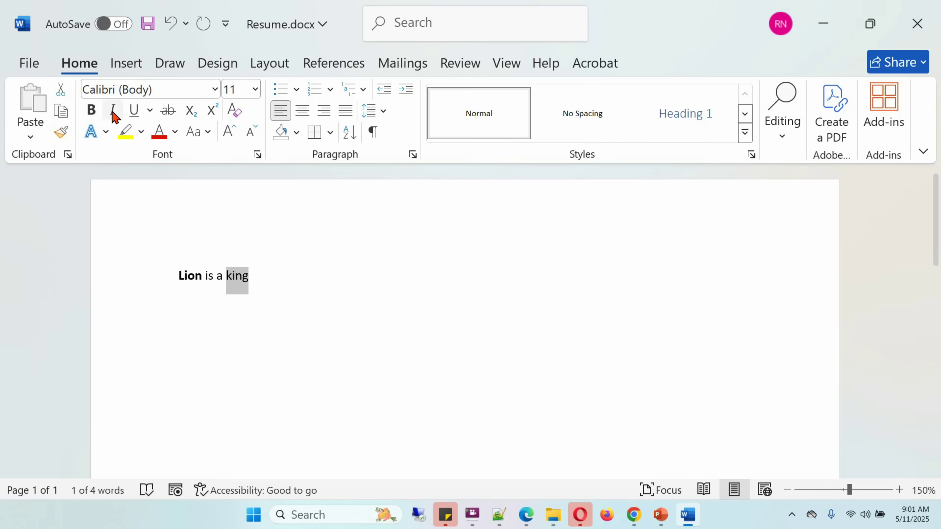
Step: Italicize the word "king" and underline the whole sentence "Lion is a king"
left_click(112, 110)
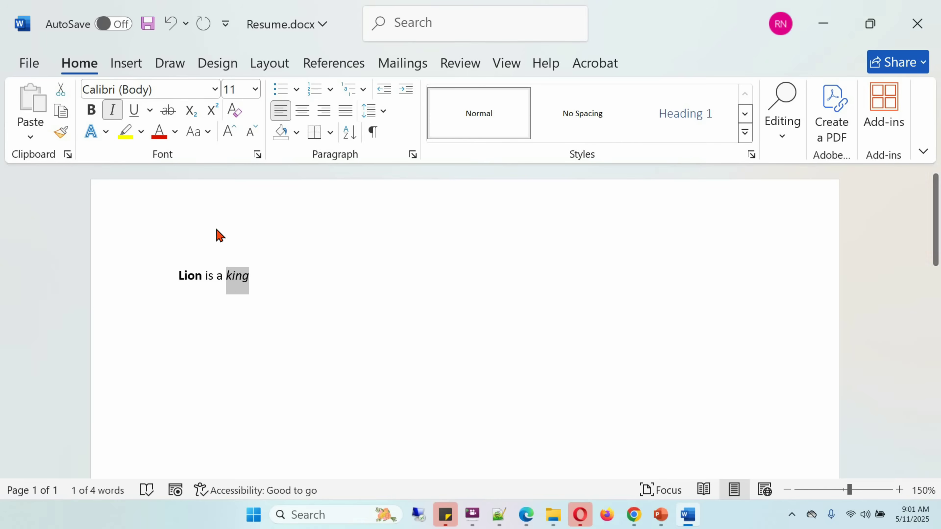
left_click_drag(251, 285, 178, 281)
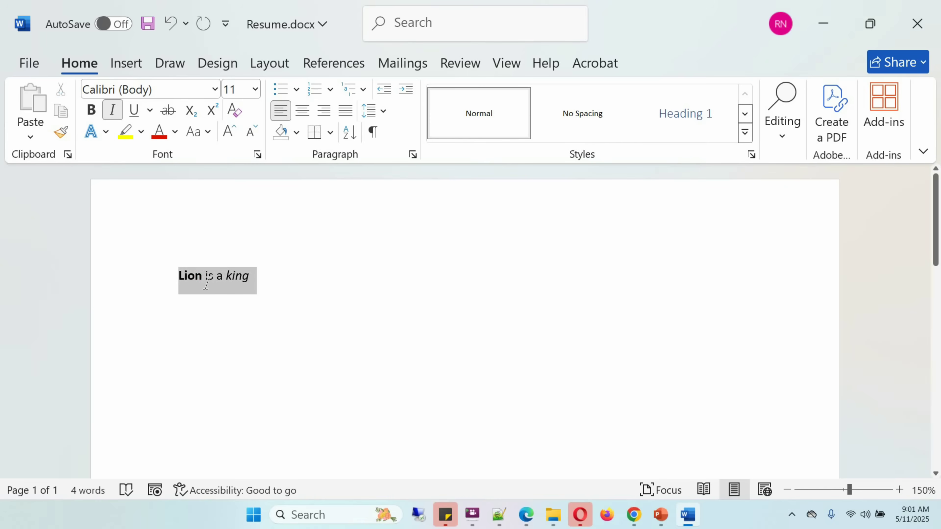
left_click(133, 111)
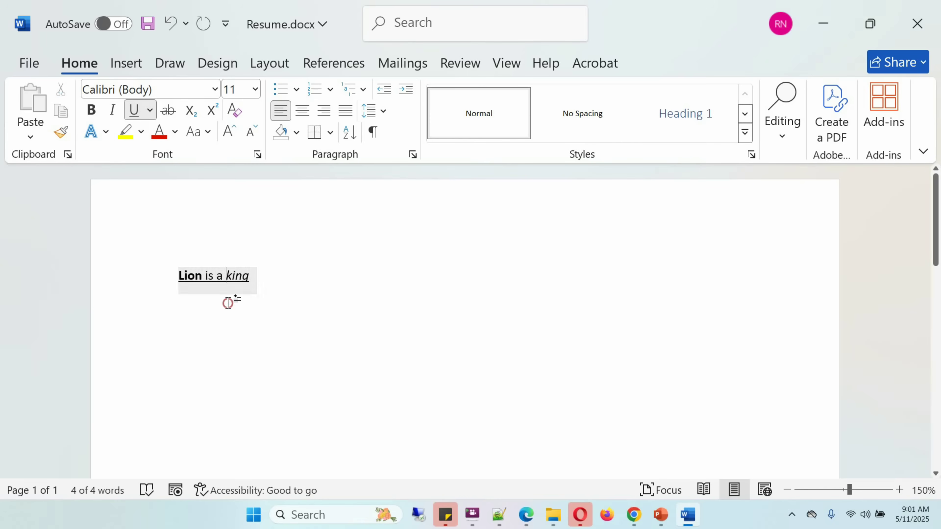
left_click(227, 299)
Step: Set the font size of the whole sentence to 22
left_click_drag(271, 286, 178, 281)
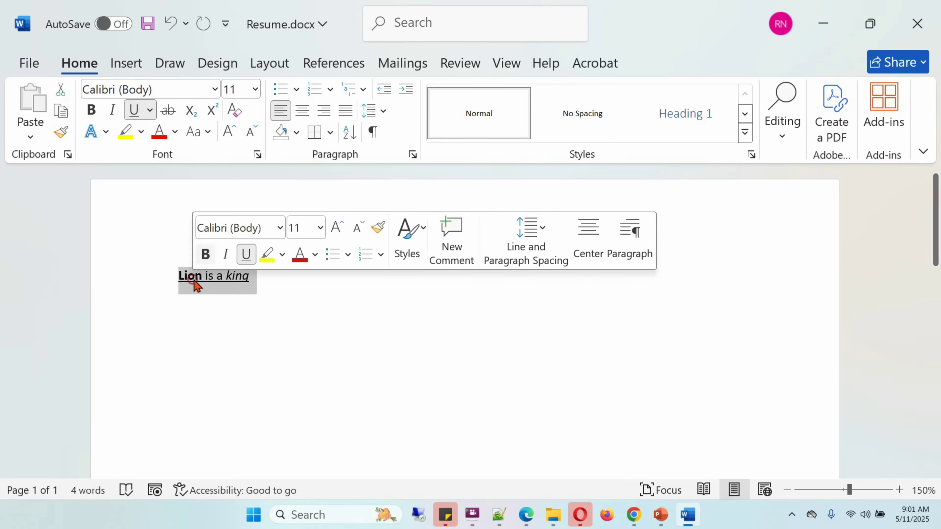
left_click(256, 89)
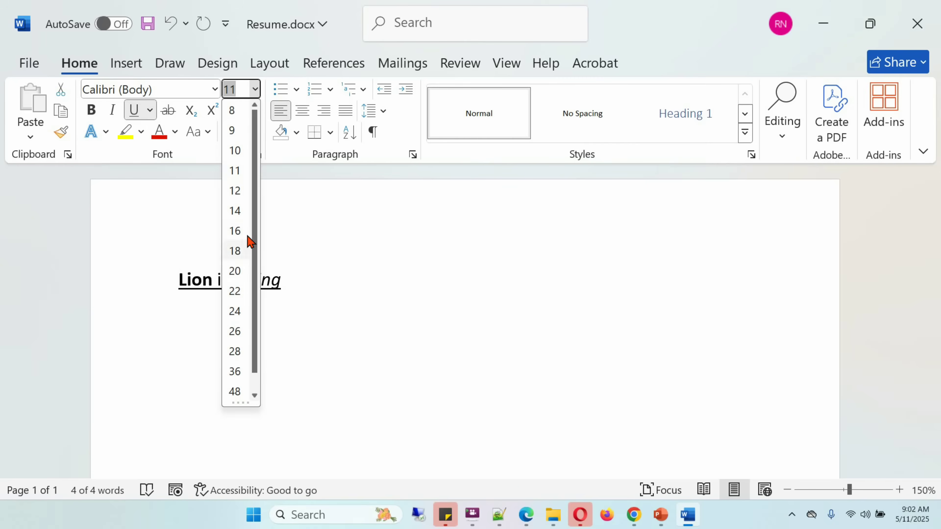
left_click(236, 292)
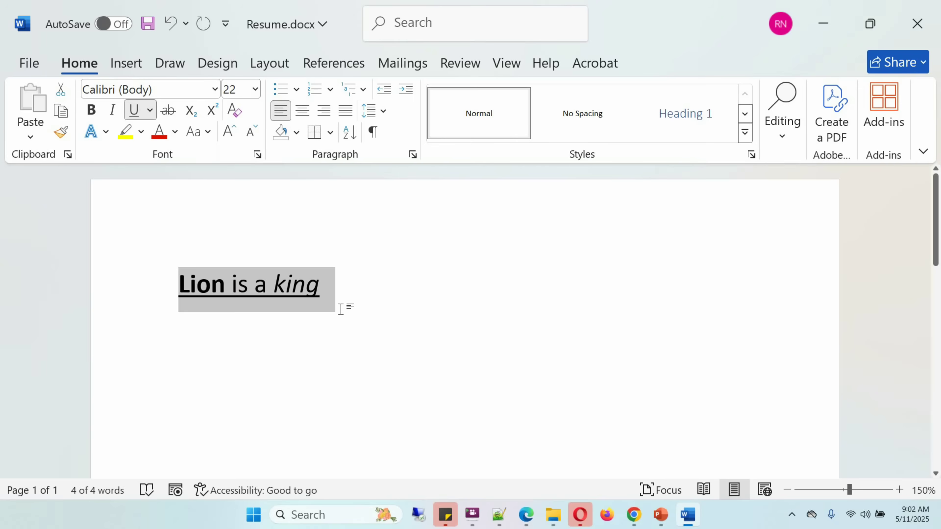
left_click(344, 296)
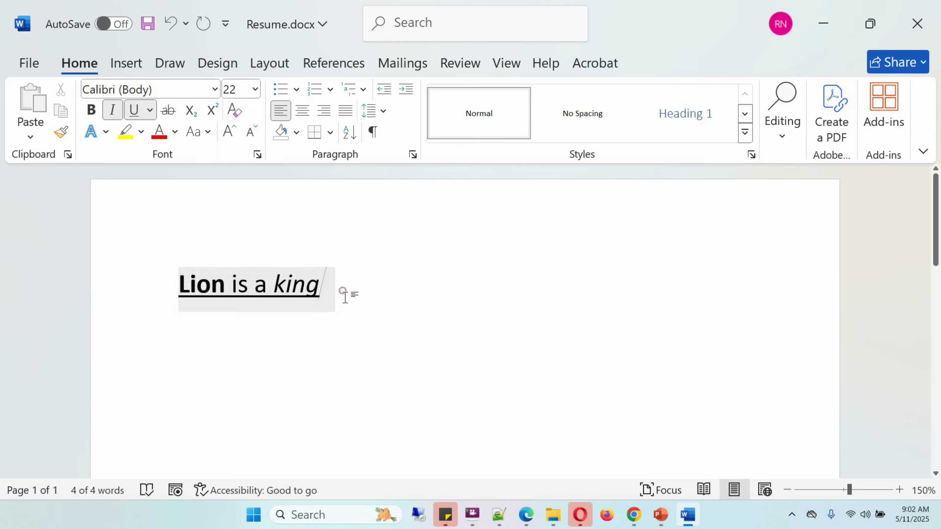
Step: Colour the word "king" red and the word "Lion" standard green
double_click(305, 287)
left_click(159, 131)
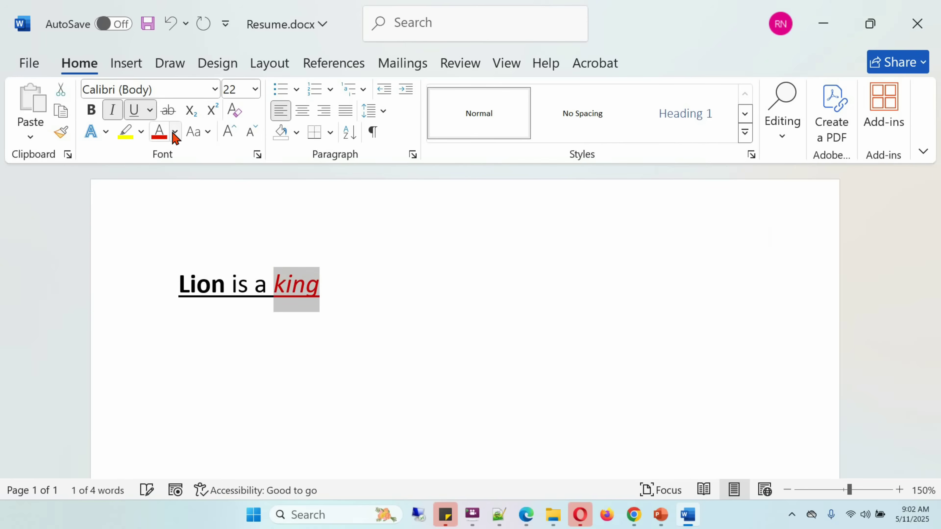
double_click(206, 286)
left_click(174, 133)
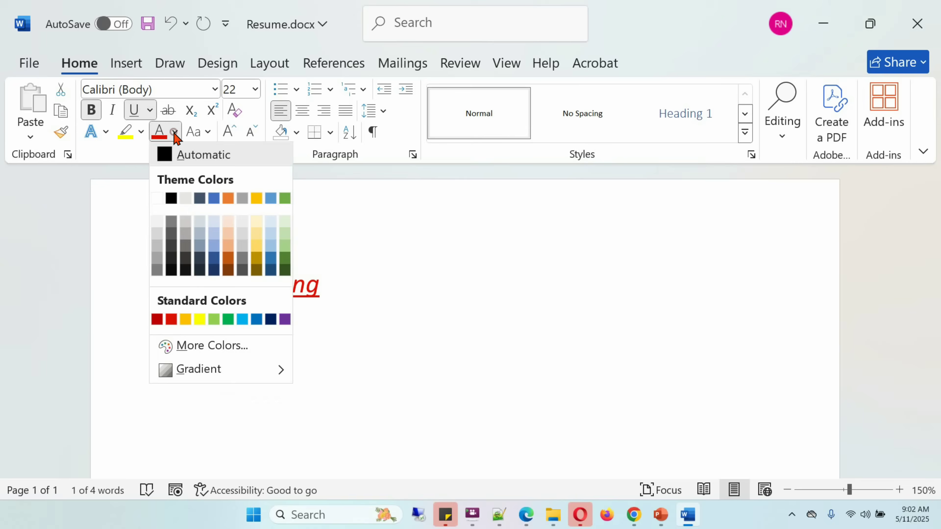
left_click(228, 319)
left_click(333, 307)
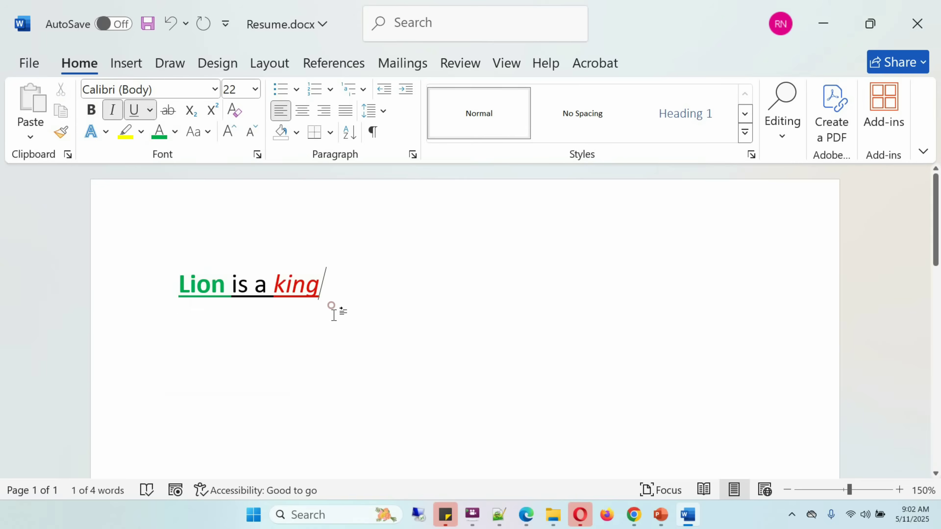
Step: Grow the whole sentence's font by two increments to 26 and shrink it back to 22
left_click_drag(331, 293, 181, 276)
left_click(229, 132)
left_click(229, 131)
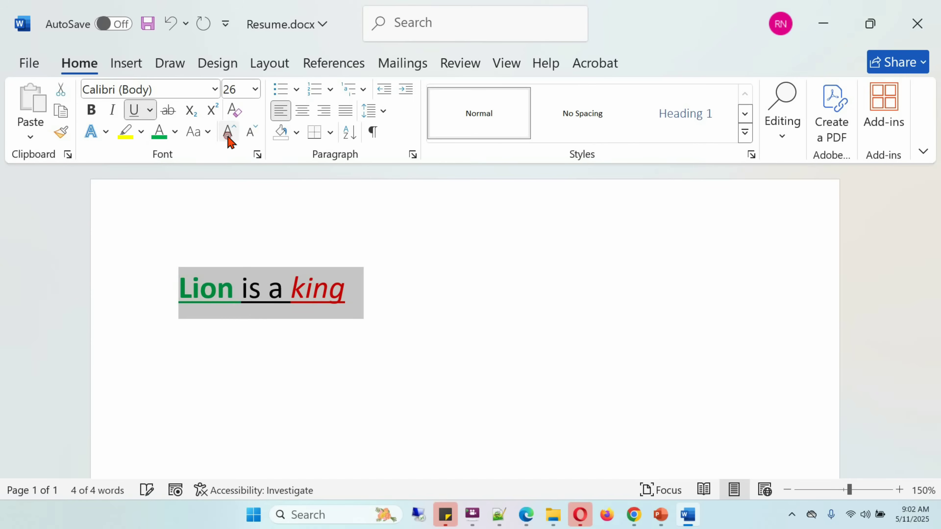
left_click(251, 133)
left_click(251, 133)
left_click(325, 294)
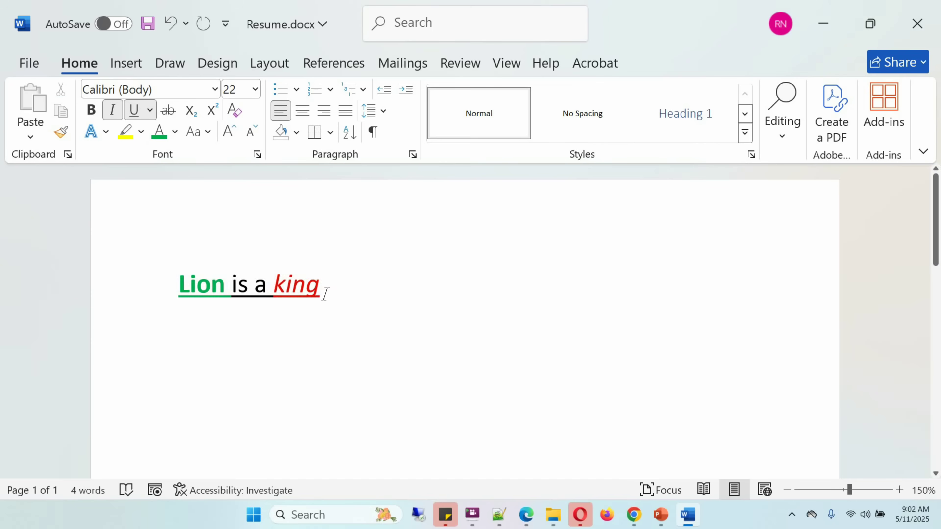
Step: Apply centre, right and justified alignment to the sentence in turn, and return it to left alignment
triple_click(325, 294)
left_click(300, 118)
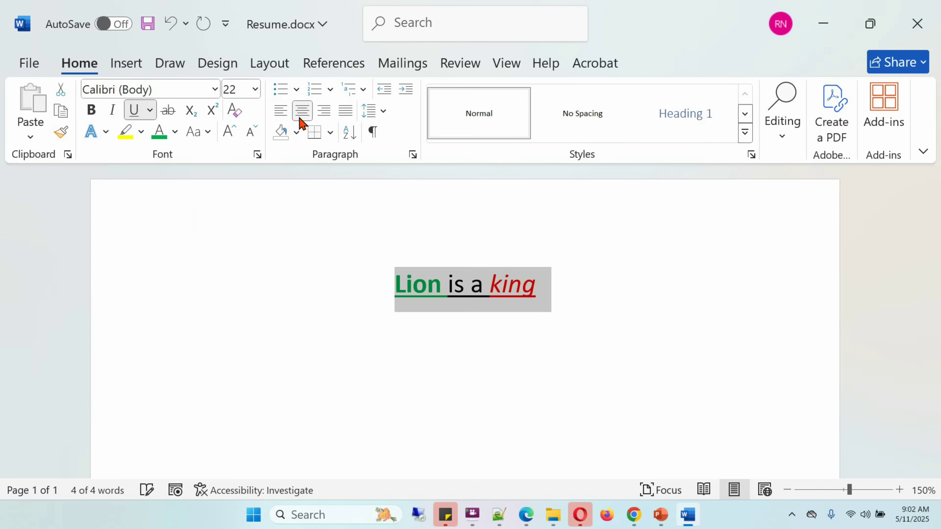
left_click(324, 118)
left_click(351, 118)
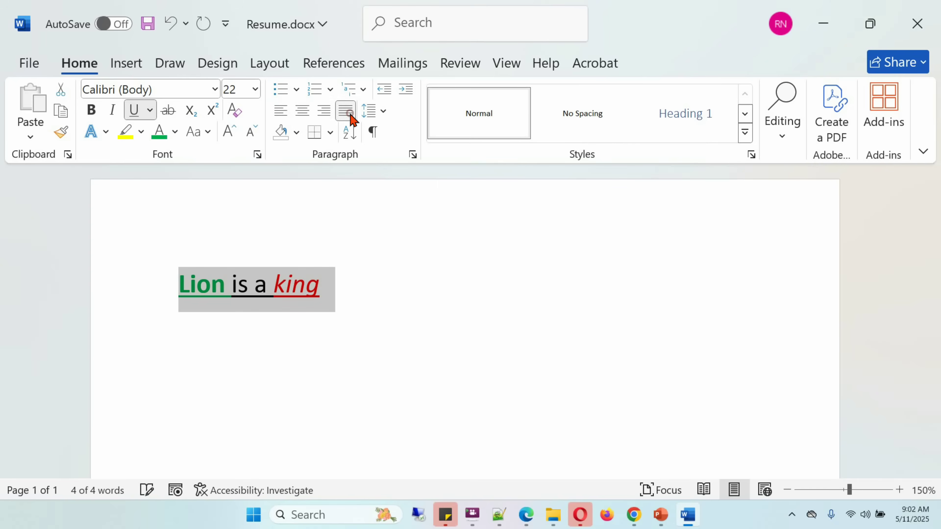
left_click(286, 116)
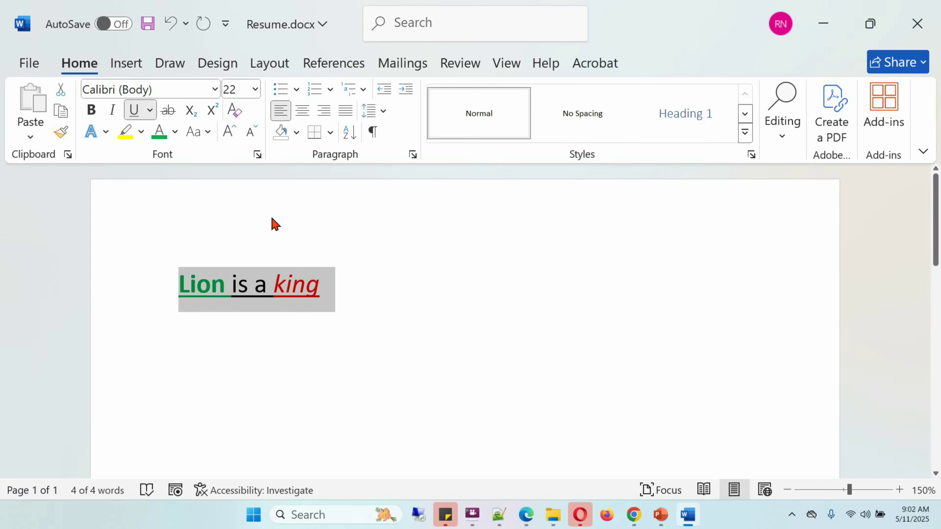
Step: Try the Arial and Arial Black fonts on the whole sentence
left_click(215, 90)
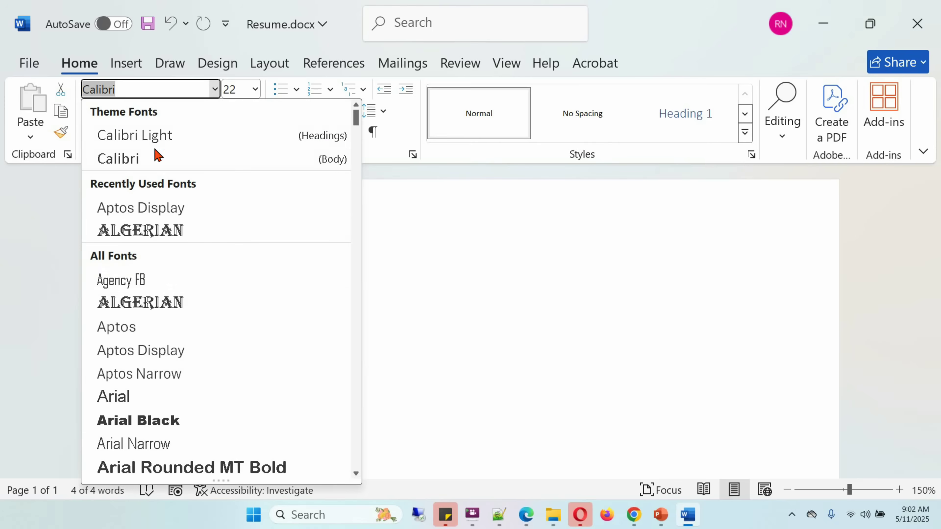
left_click(118, 398)
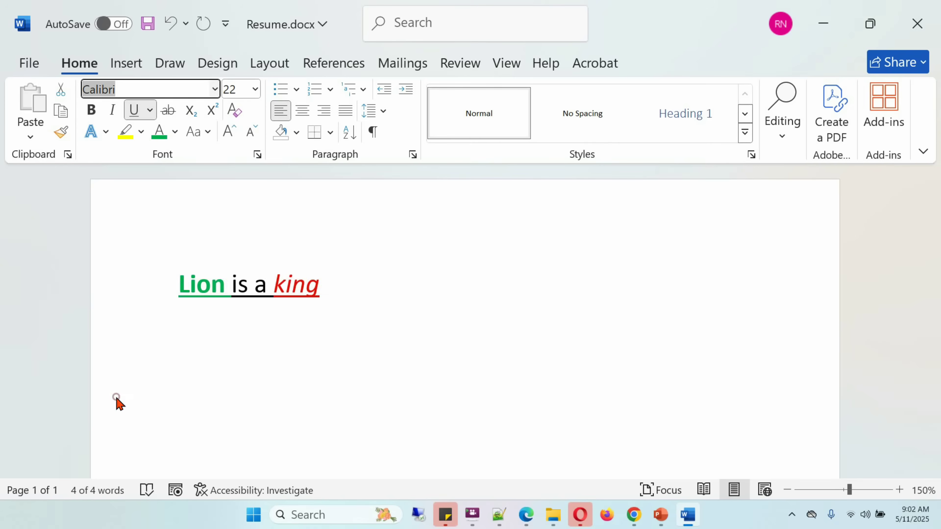
left_click(216, 90)
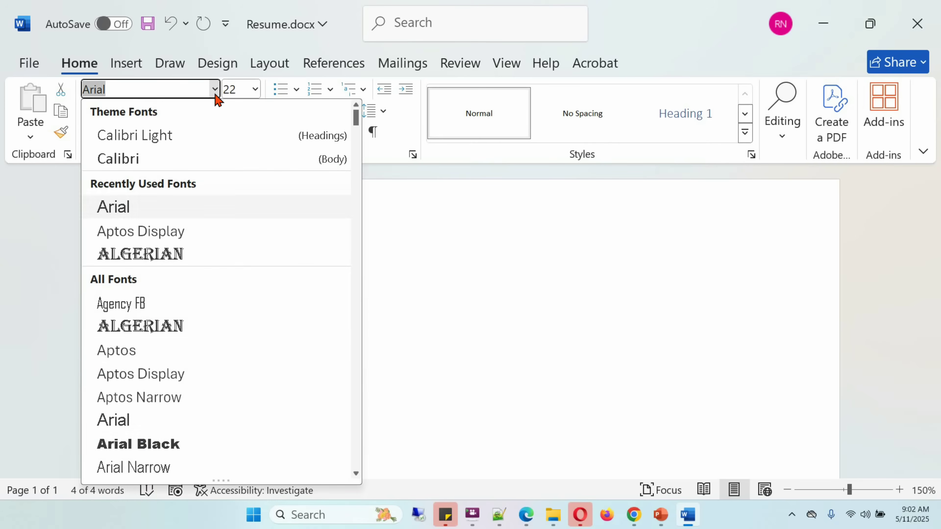
left_click(150, 444)
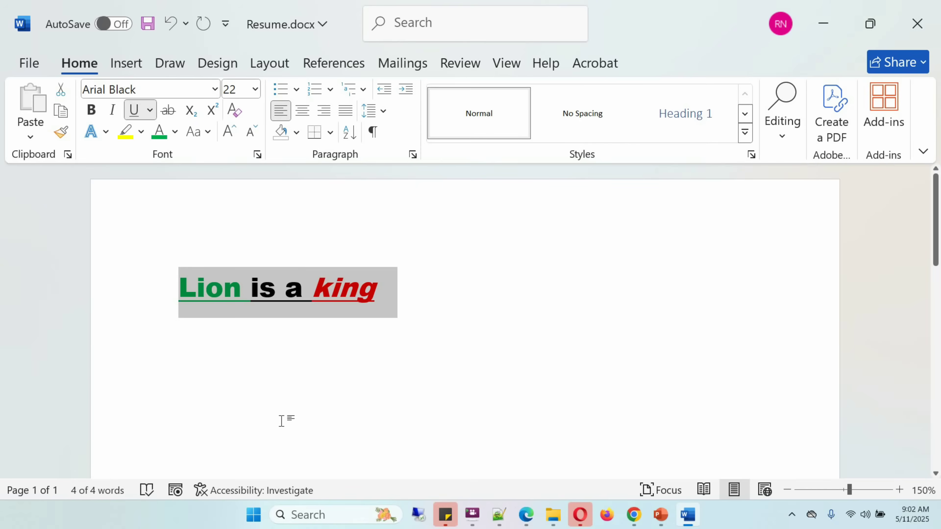
left_click(348, 374)
Step: Change the whole sentence's font to Aptos Display
triple_click(382, 293)
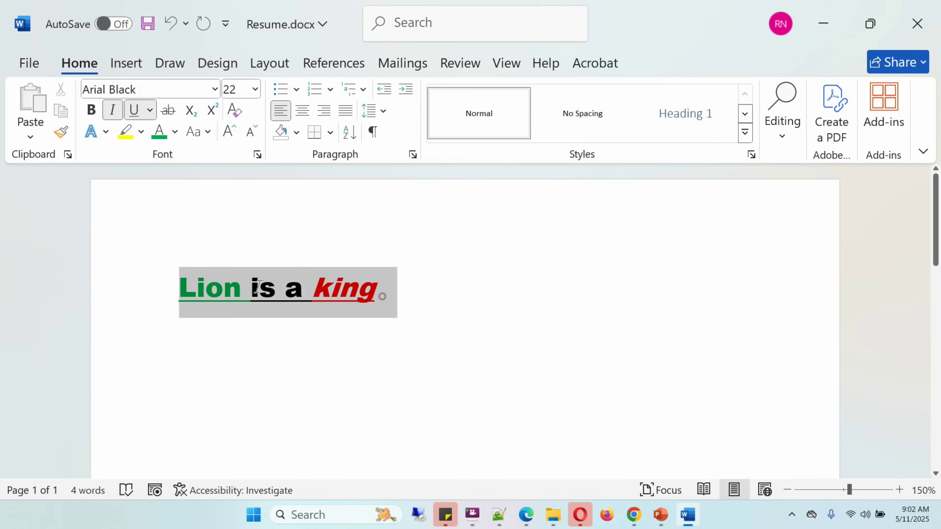
left_click(215, 89)
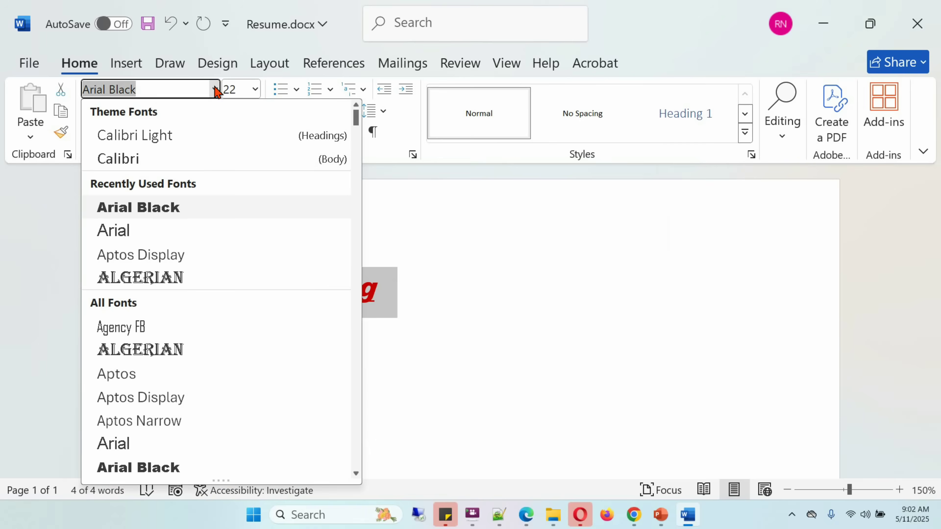
left_click(144, 259)
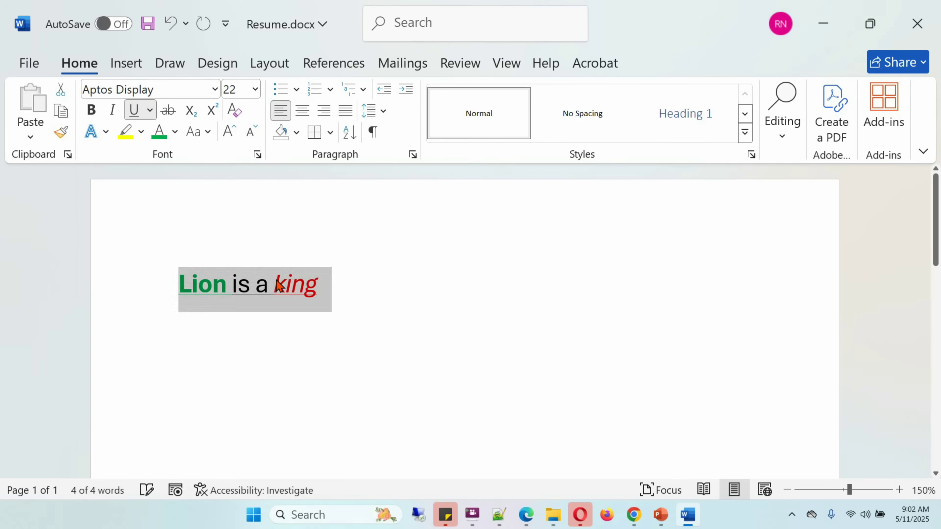
left_click(353, 301)
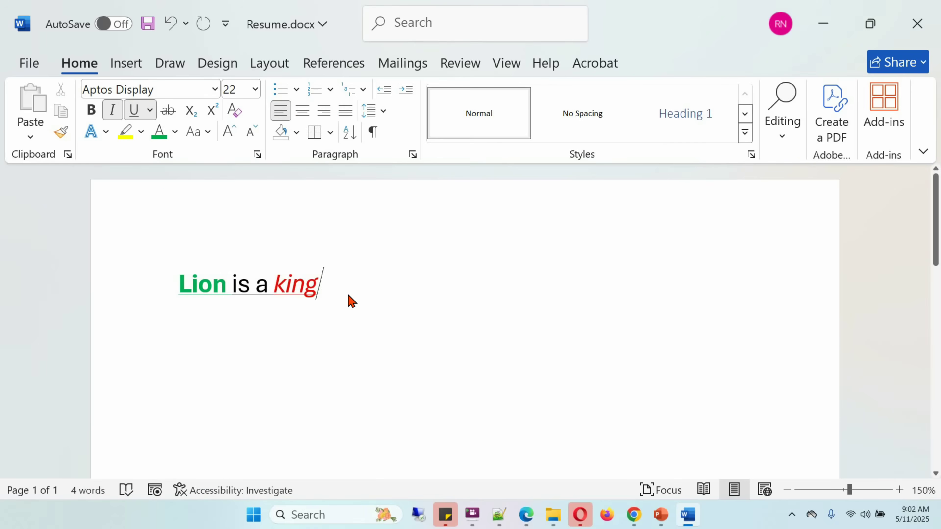
Step: Increase the sentence's indent by two levels and decrease it by two levels
left_click_drag(330, 284, 216, 296)
left_click(407, 88)
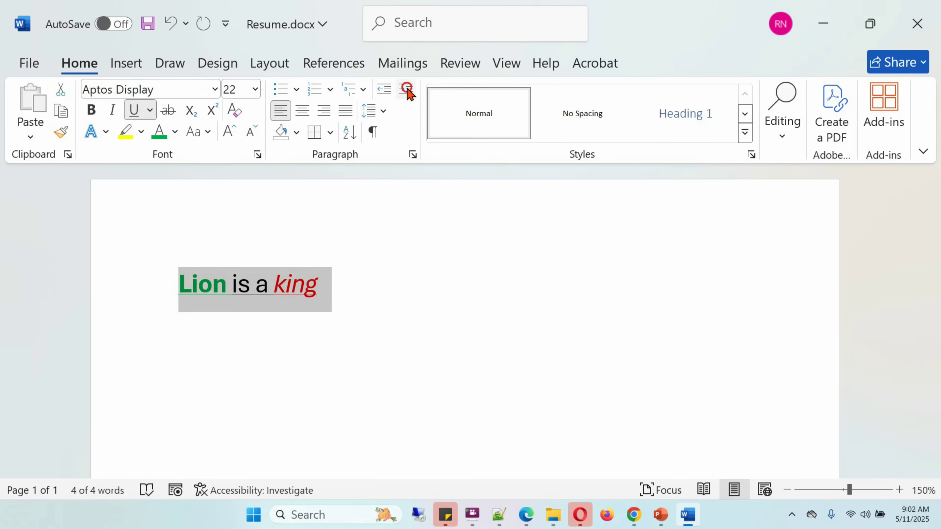
left_click(407, 88)
left_click(388, 90)
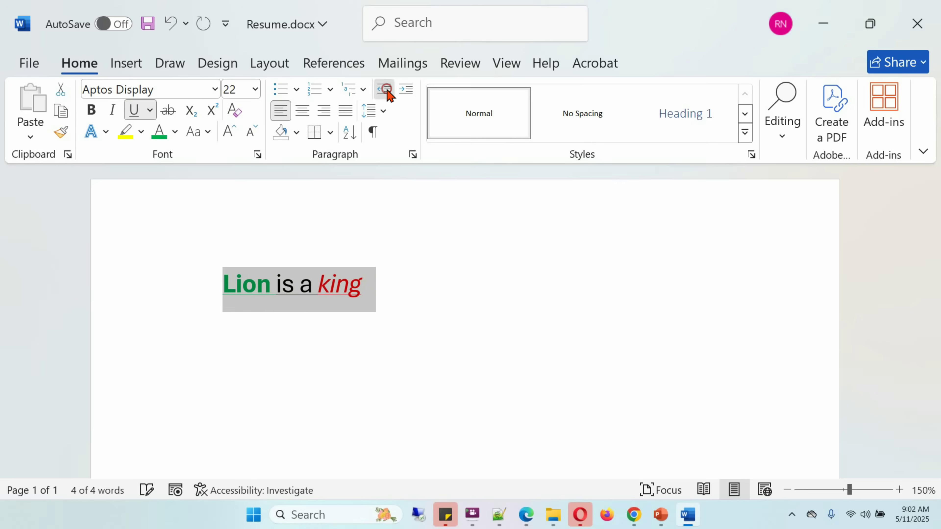
left_click(387, 90)
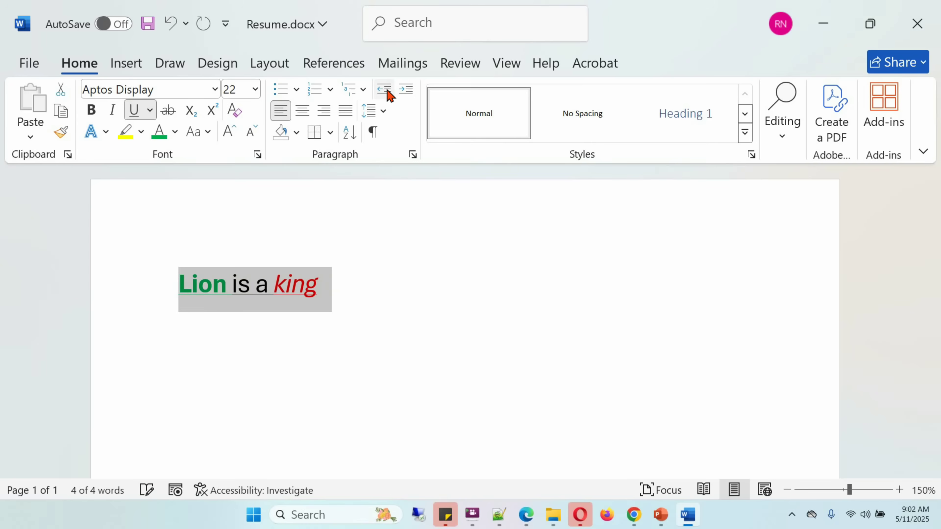
left_click(344, 291)
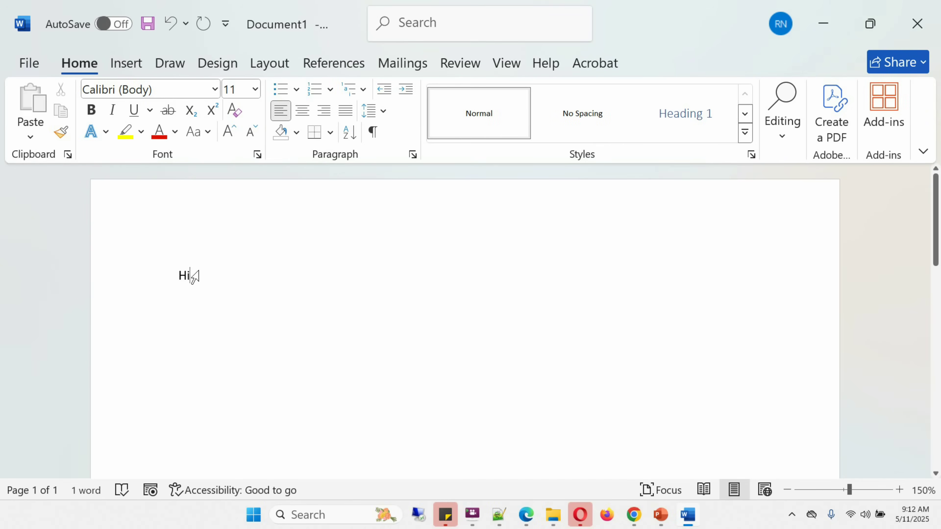
Step: Save the new document as Resume in the local Documents folder on drive C
left_click(148, 25)
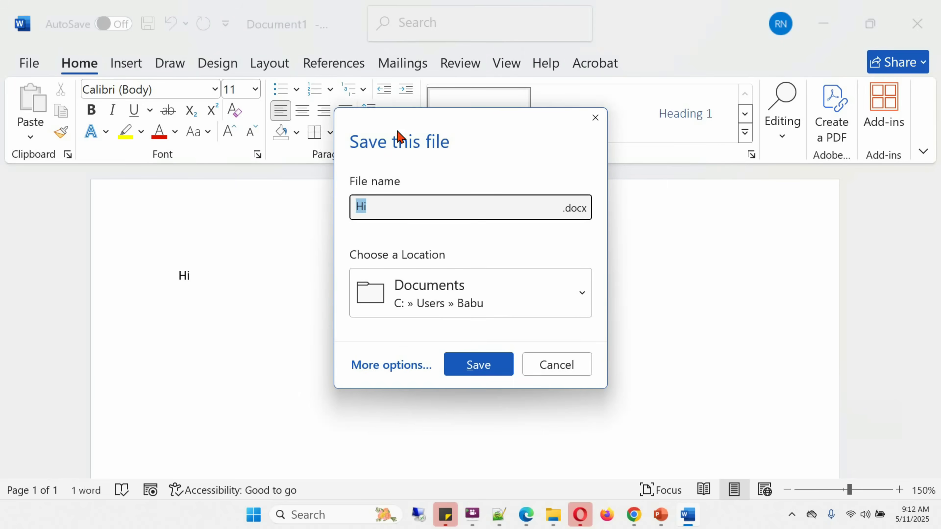
type("Resume")
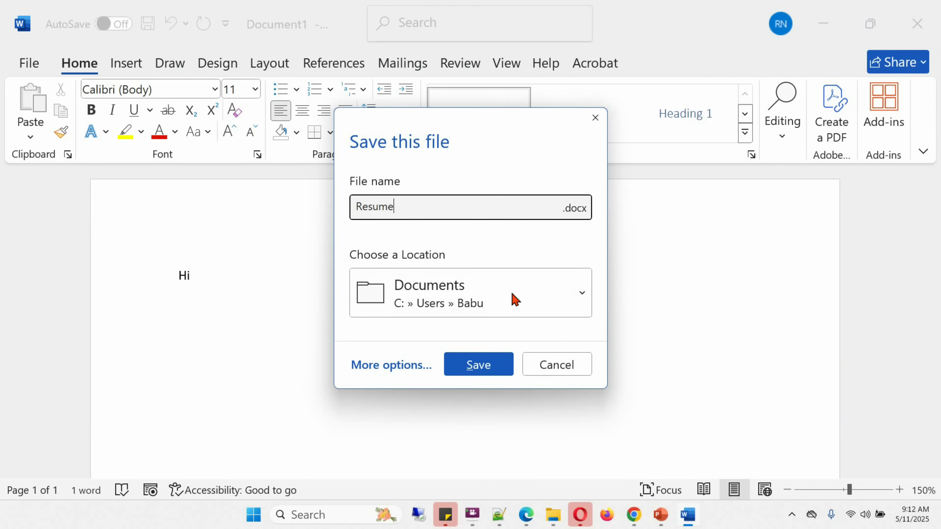
left_click(582, 295)
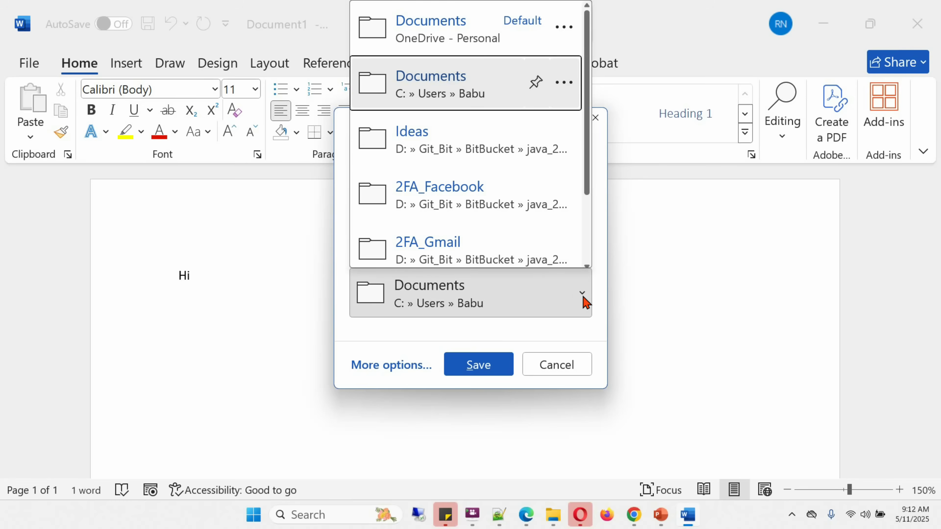
left_click(437, 84)
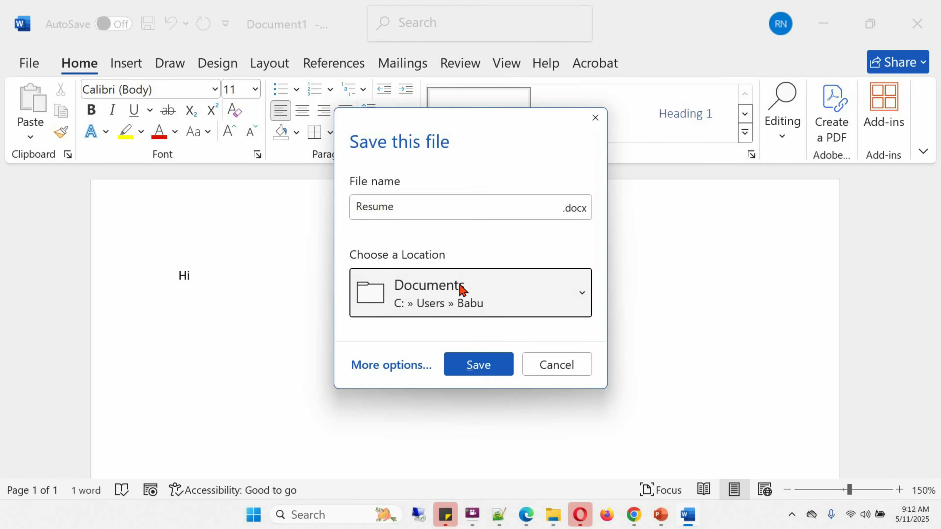
left_click(479, 364)
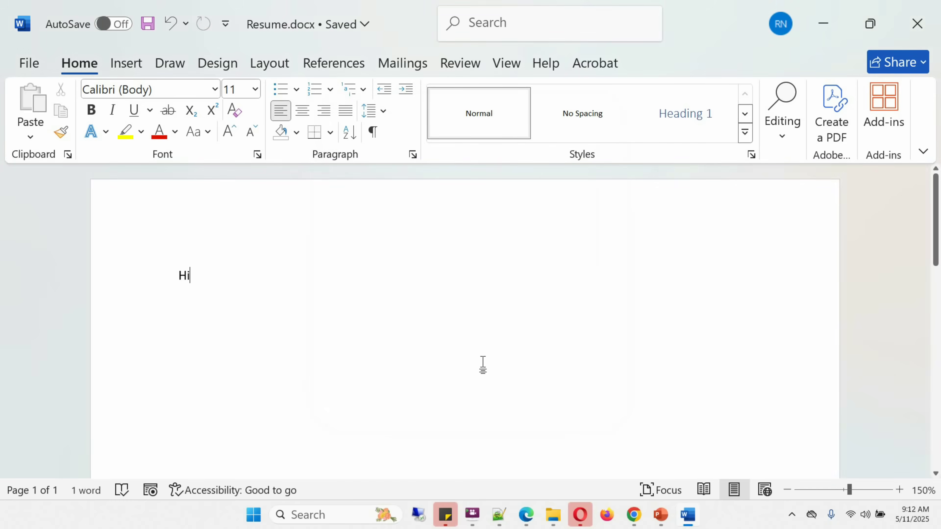
Step: Check for the saved Resume.docx in the Documents folder in File Explorer and return to the Word document
left_click(553, 515)
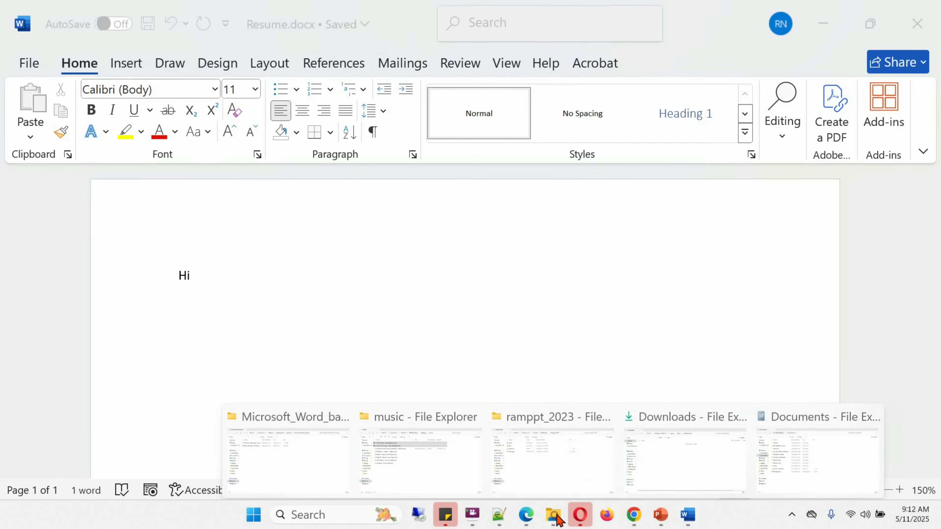
left_click(808, 458)
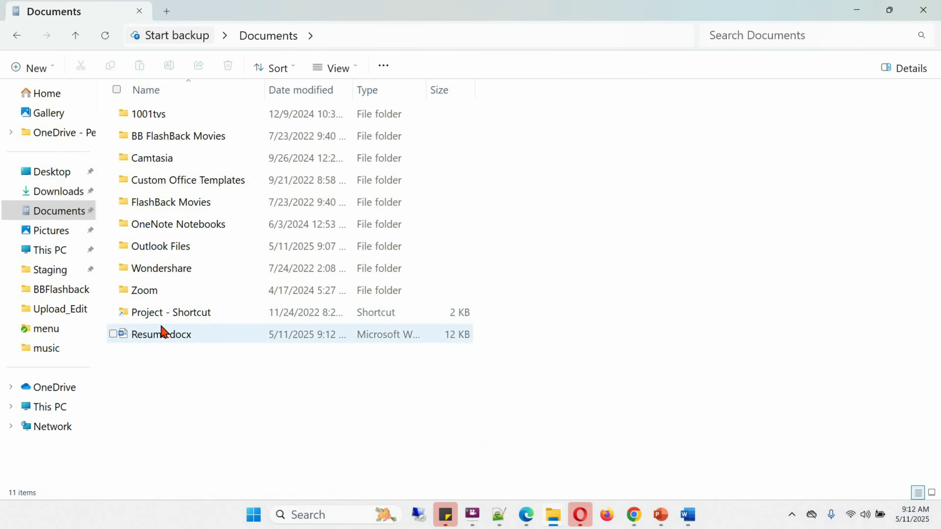
left_click(688, 515)
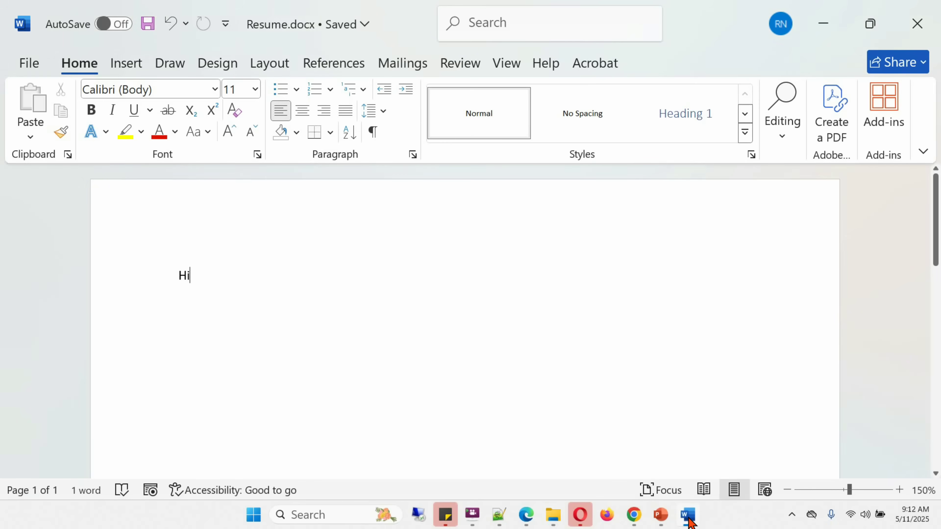
Step: Save a copy of the document as Resume2.docx in the Documents folder and check for it in File Explorer
left_click(27, 69)
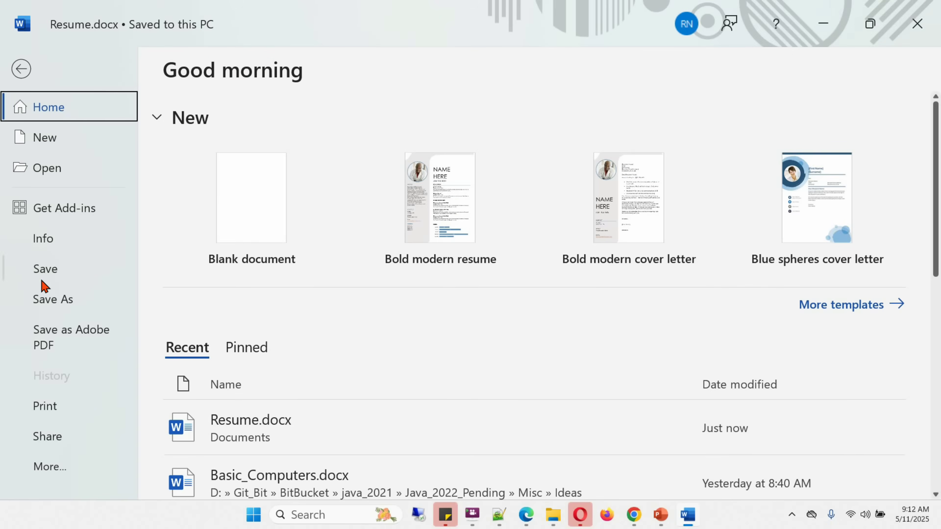
left_click(58, 304)
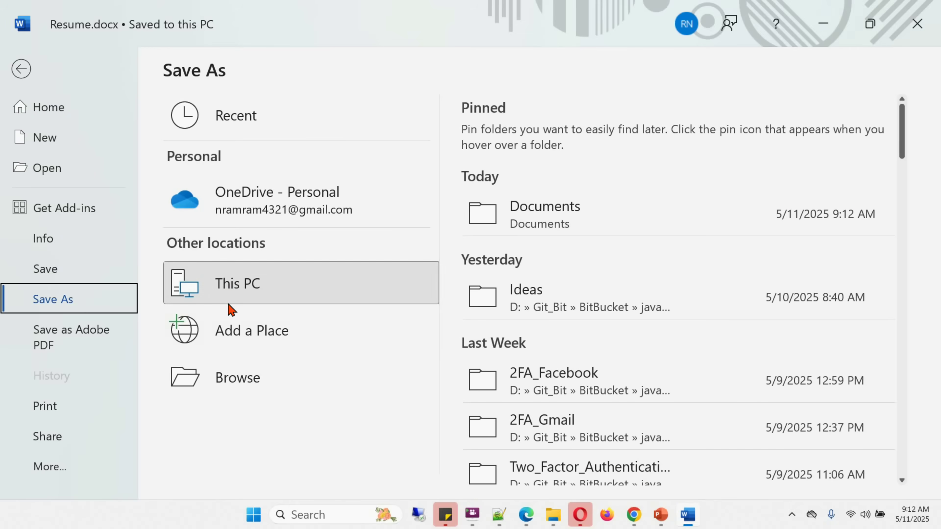
left_click(551, 223)
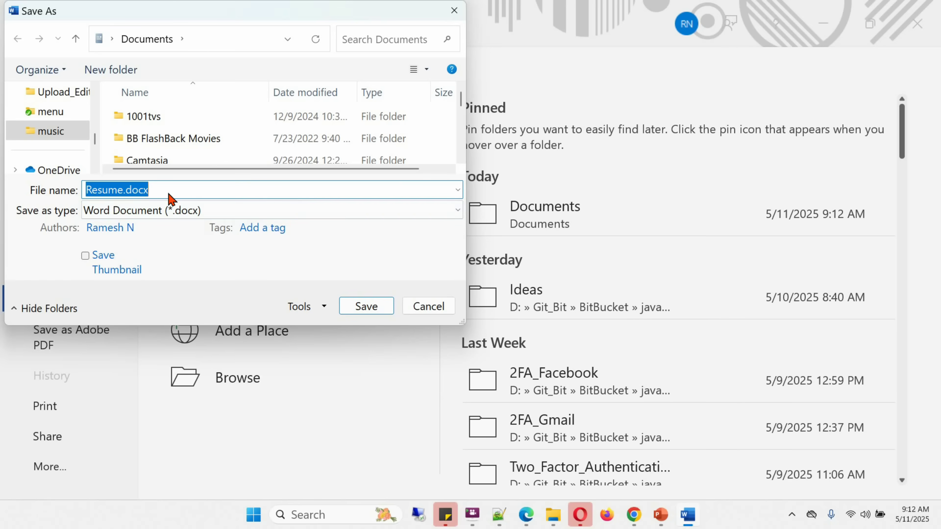
left_click(126, 192)
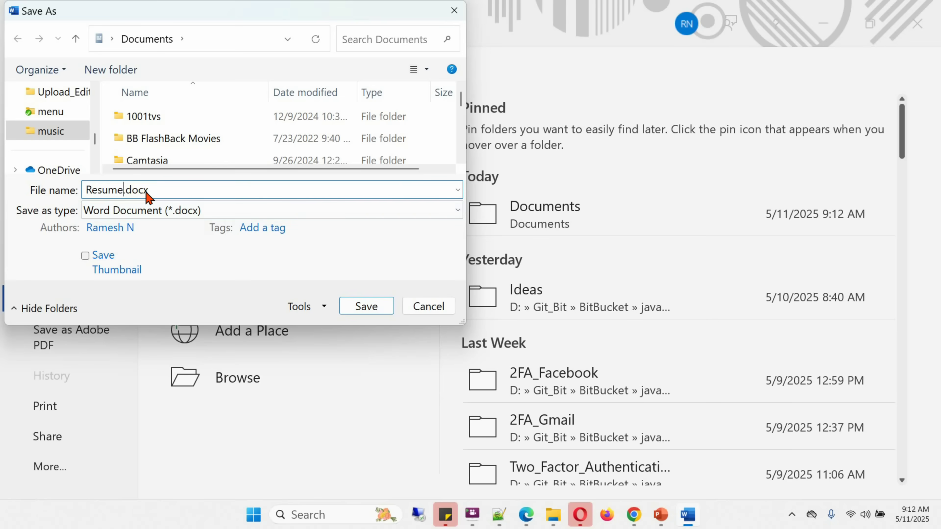
type("2")
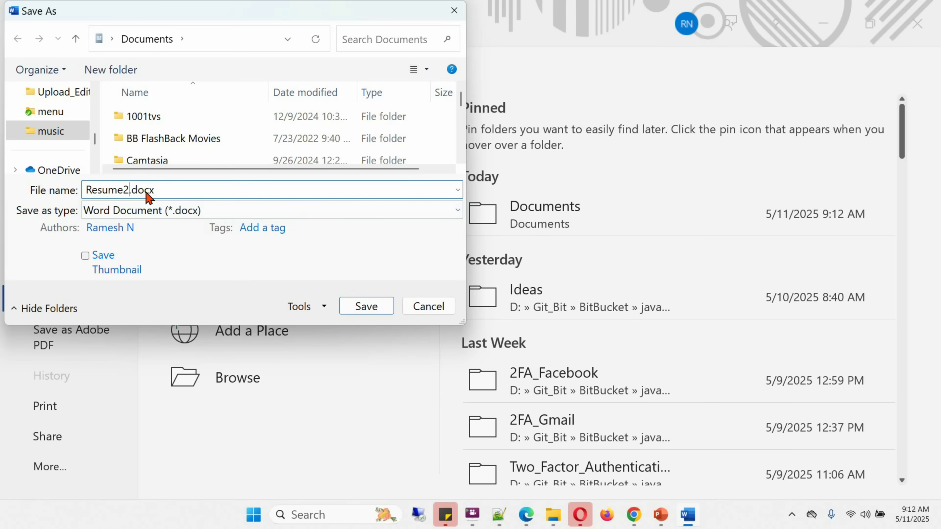
left_click(375, 311)
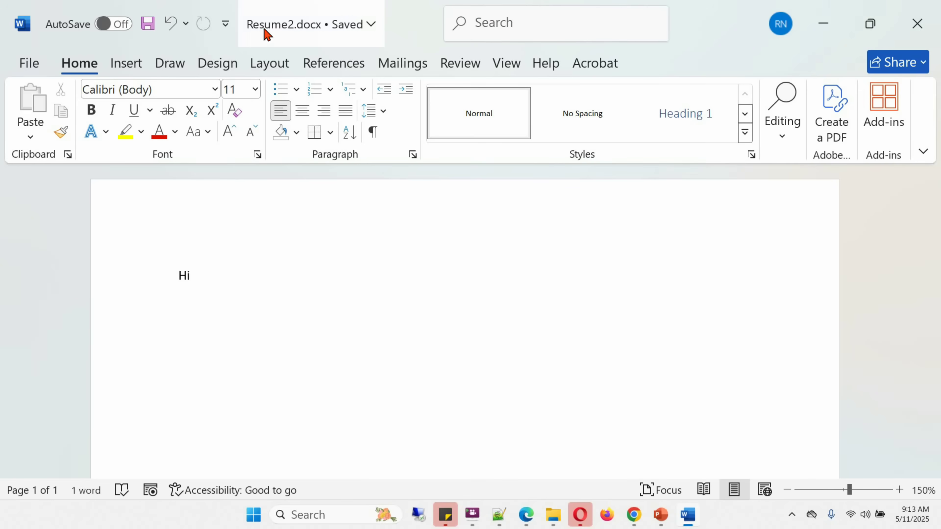
left_click(553, 515)
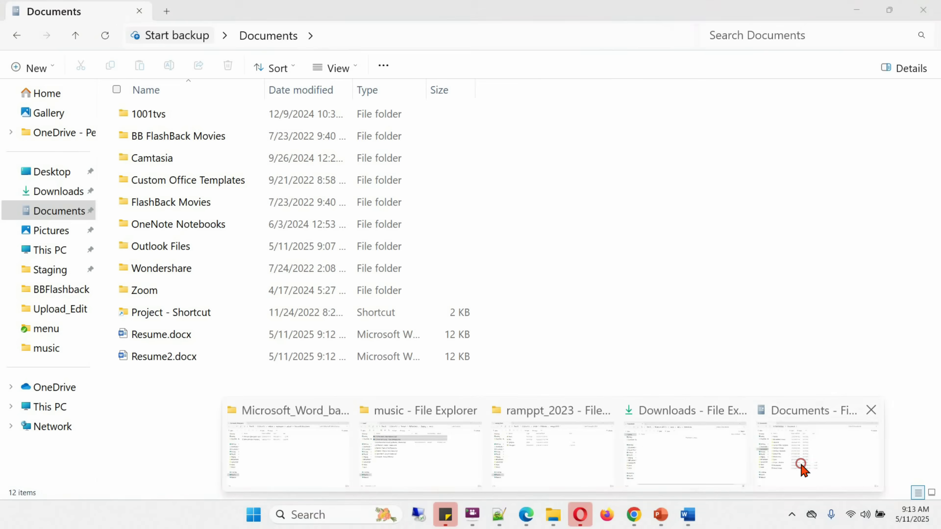
left_click(802, 468)
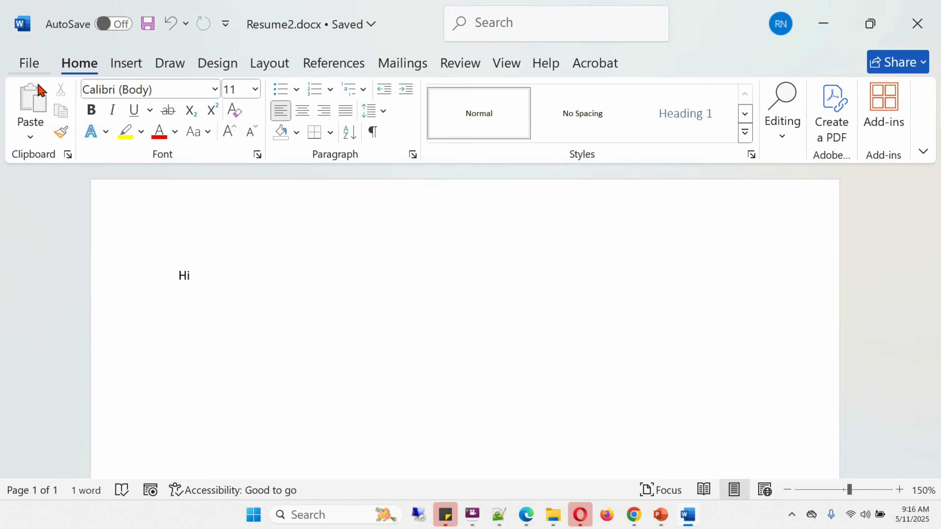
Step: Save the document as the PDF Resume2.pdf in the Documents folder and switch to File Explorer to check for it
left_click(28, 62)
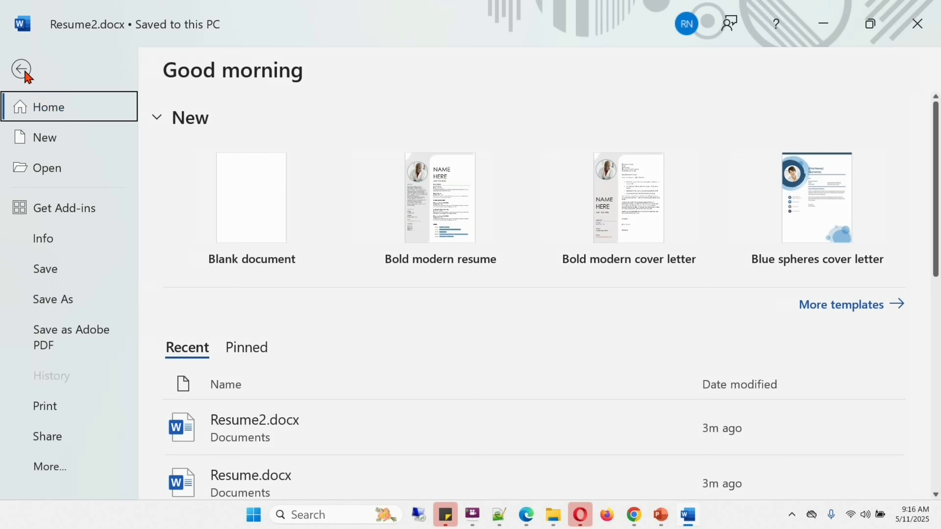
left_click(49, 301)
left_click(238, 290)
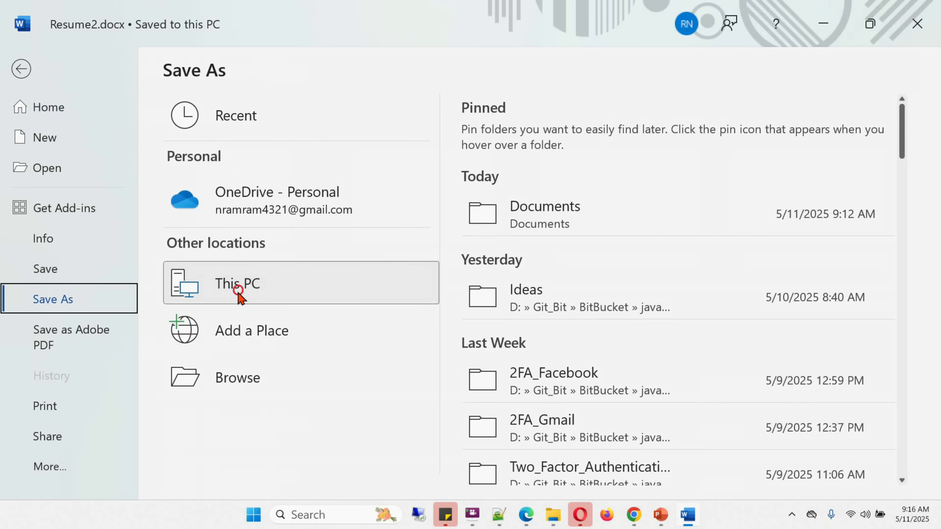
left_click(593, 221)
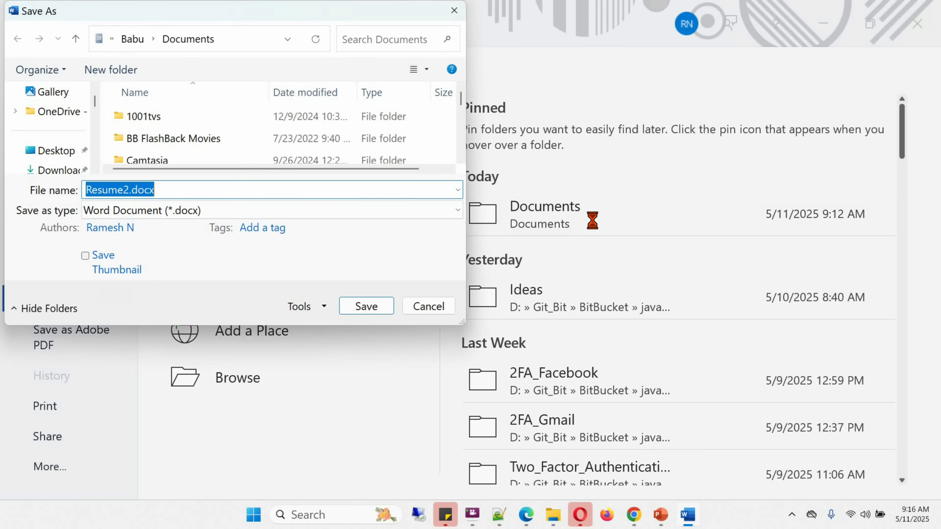
left_click(459, 210)
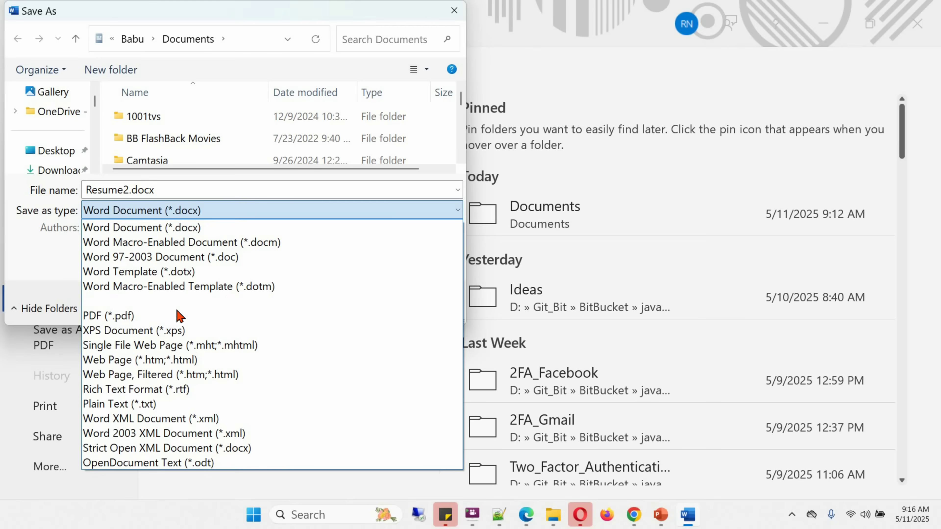
left_click(118, 317)
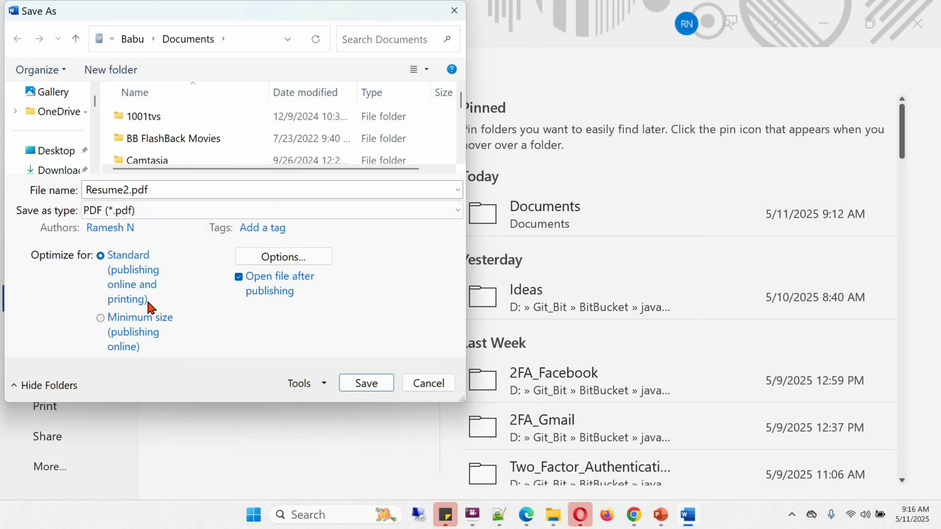
left_click(367, 383)
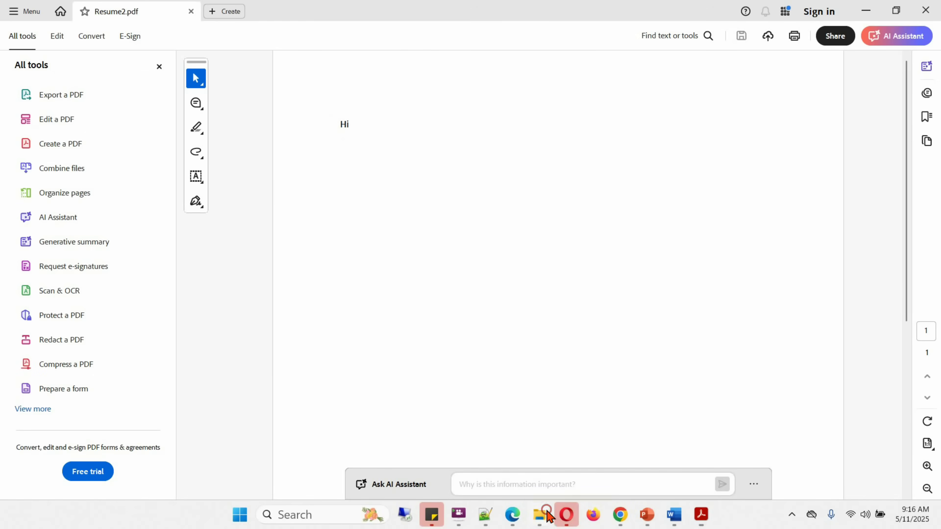
mouse_move(541, 515)
left_click(771, 451)
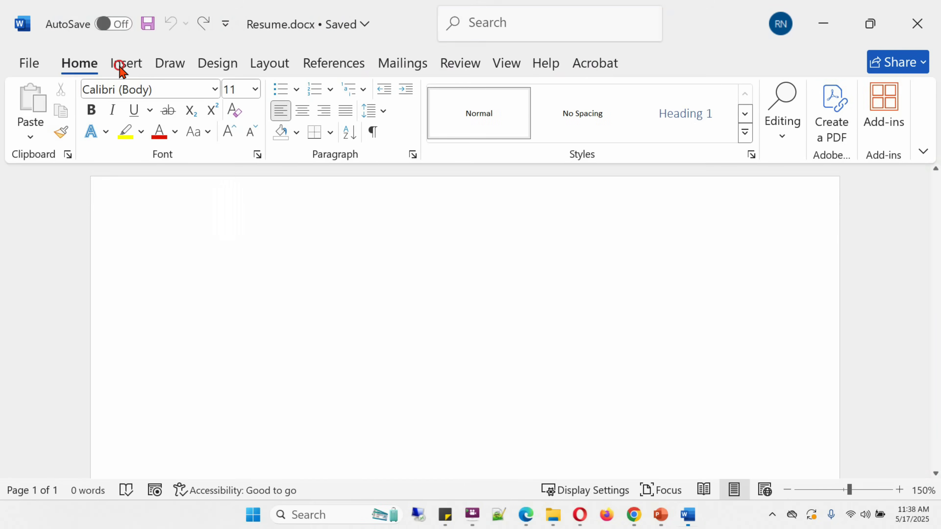
Step: Insert the picture Java Tutorial.jpg from the BBFlashback folder on this device and look over it
left_click(124, 67)
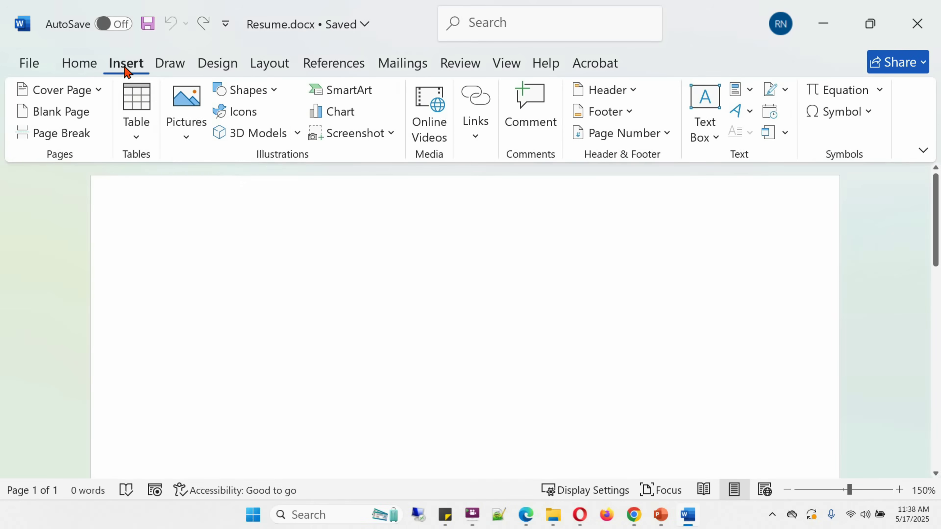
left_click(185, 129)
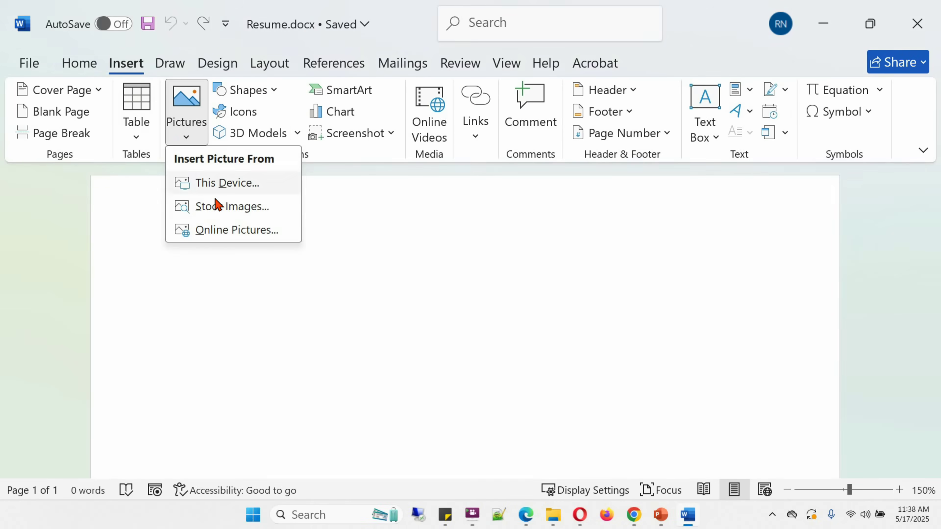
left_click(216, 184)
scroll(215, 188, "down", 1)
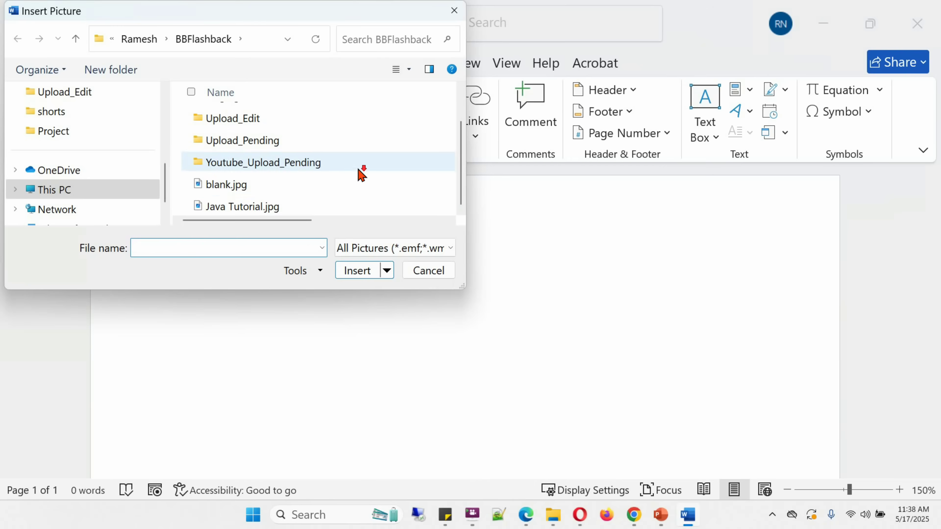
left_click(268, 207)
left_click(354, 272)
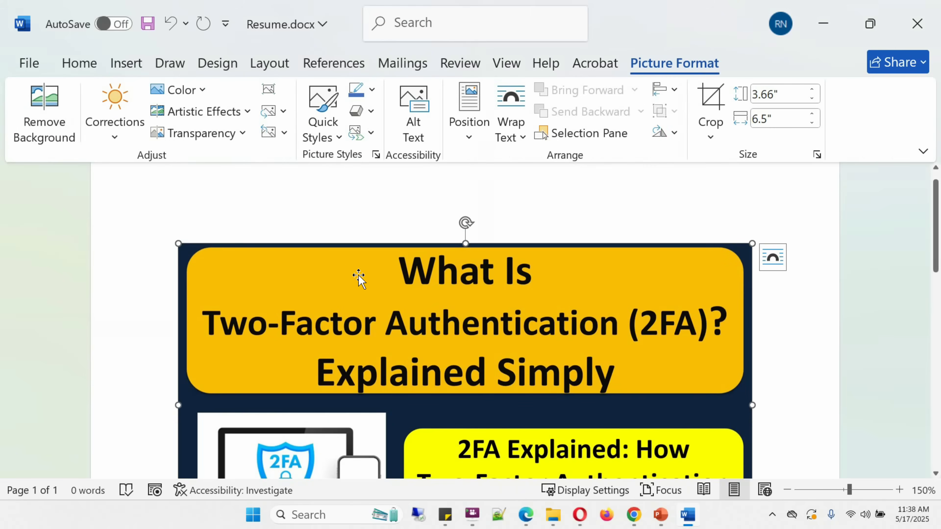
scroll(489, 344, "down", 3)
scroll(489, 344, "down", 1)
scroll(489, 343, "up", 3)
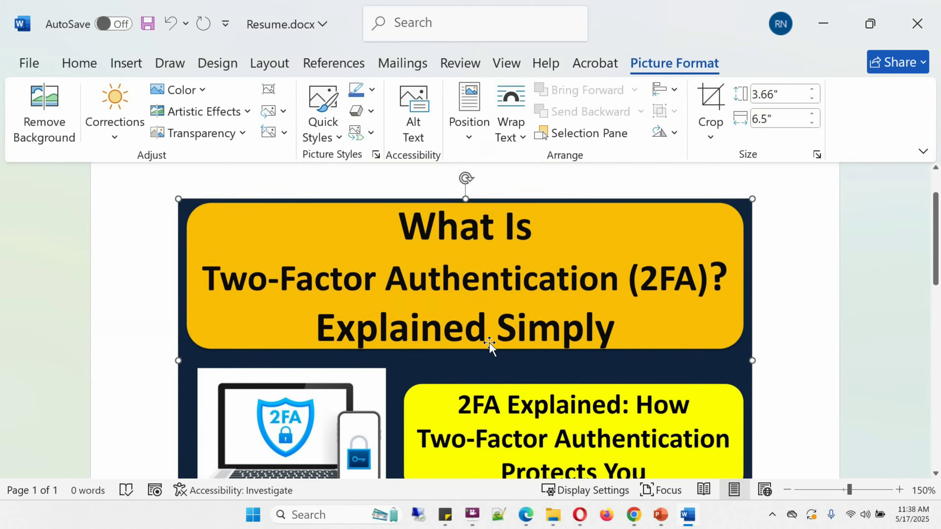
Step: Remove the inserted picture so the page is blank
key("Delete")
key("ctrl+s")
key("ctrl+z")
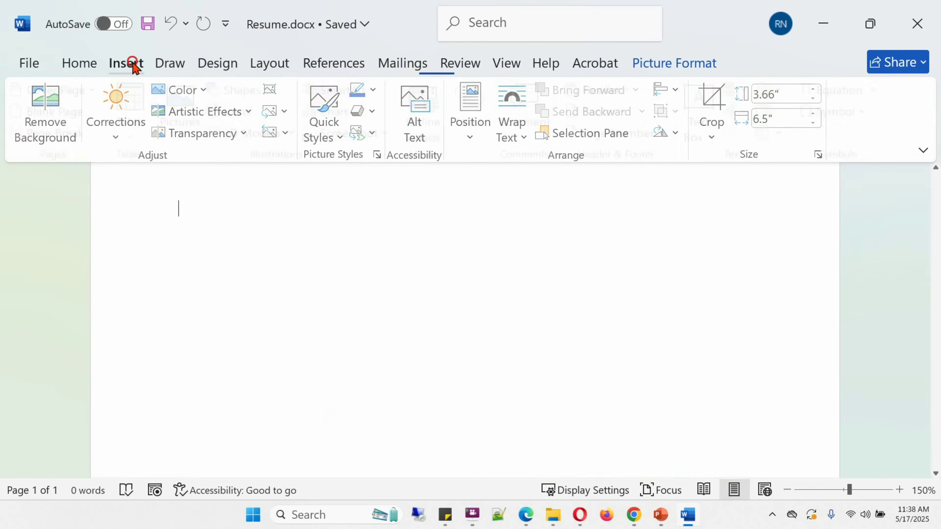
Step: Try a table of six columns and five rows in a blue banded style, and undo both changes
left_click(134, 63)
left_click(136, 119)
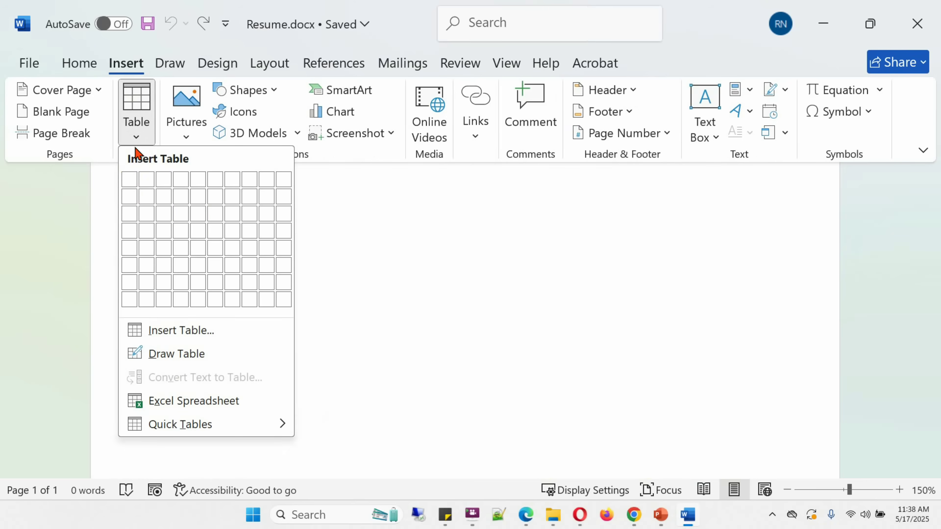
left_click(217, 252)
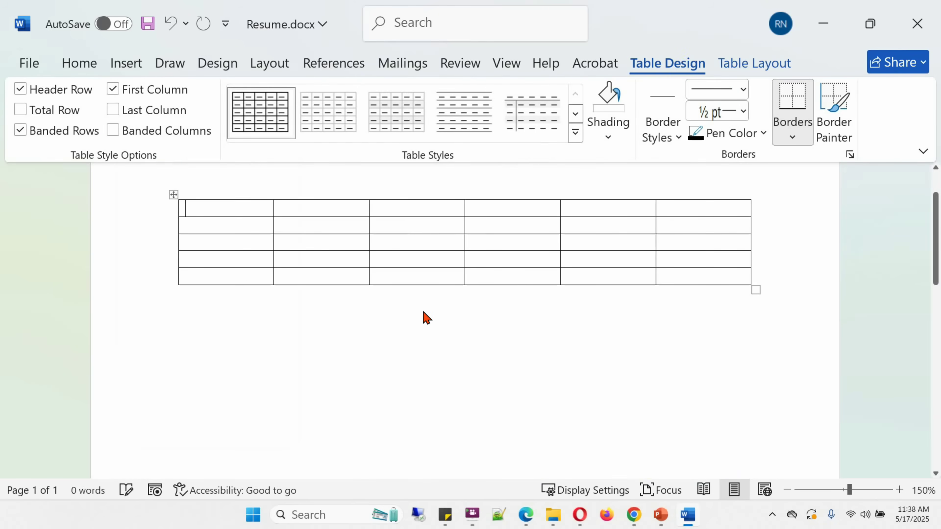
left_click(576, 134)
left_click(605, 389)
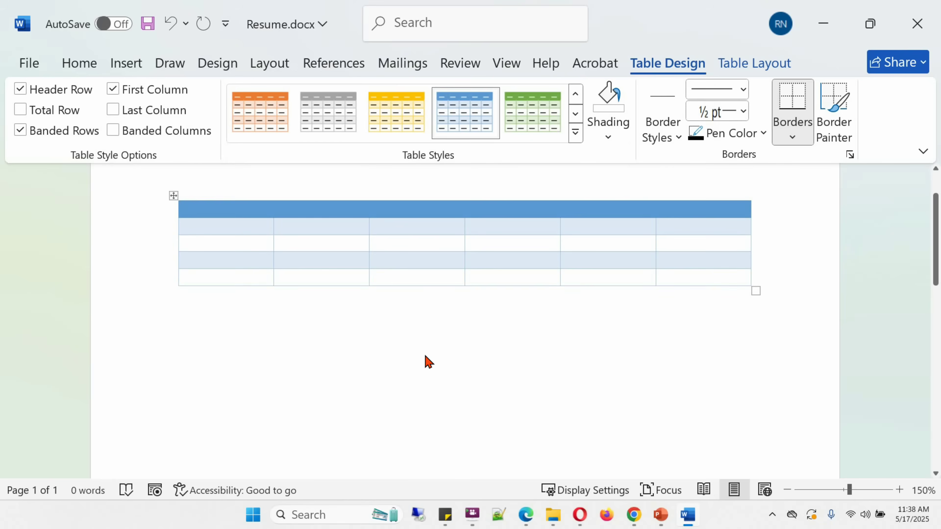
key("ctrl+z")
key("ctrl+z")
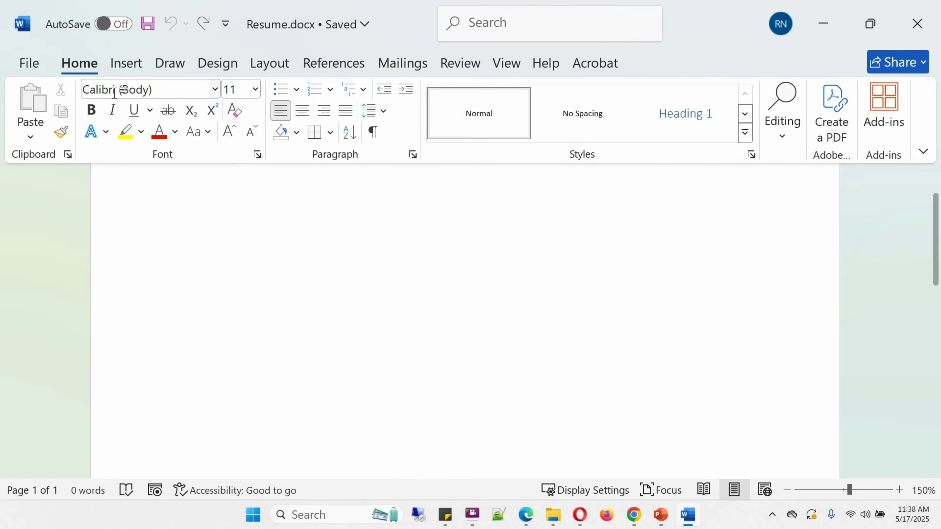
Step: Draw a circle with the Oval shape on the left half of the blank page and deselect it
left_click(121, 67)
left_click(250, 92)
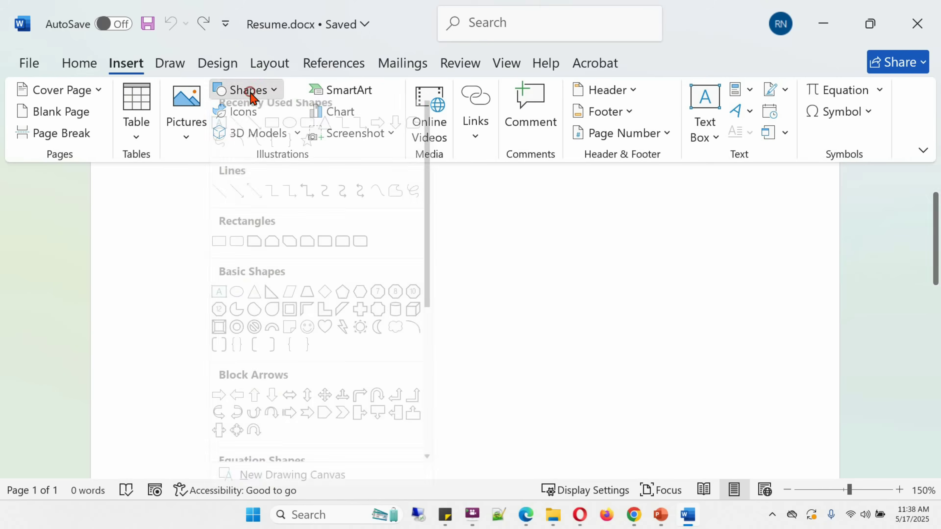
left_click(293, 130)
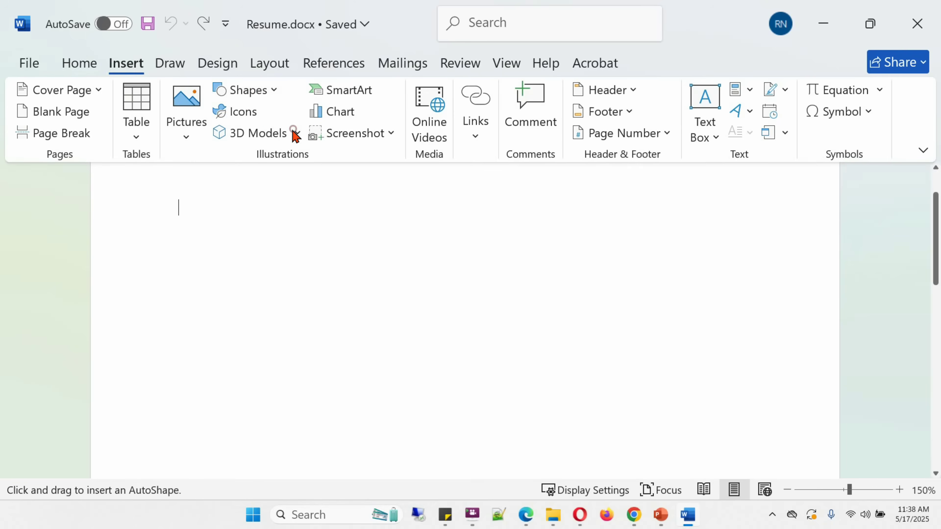
left_click_drag(252, 281, 341, 370)
left_click(558, 343)
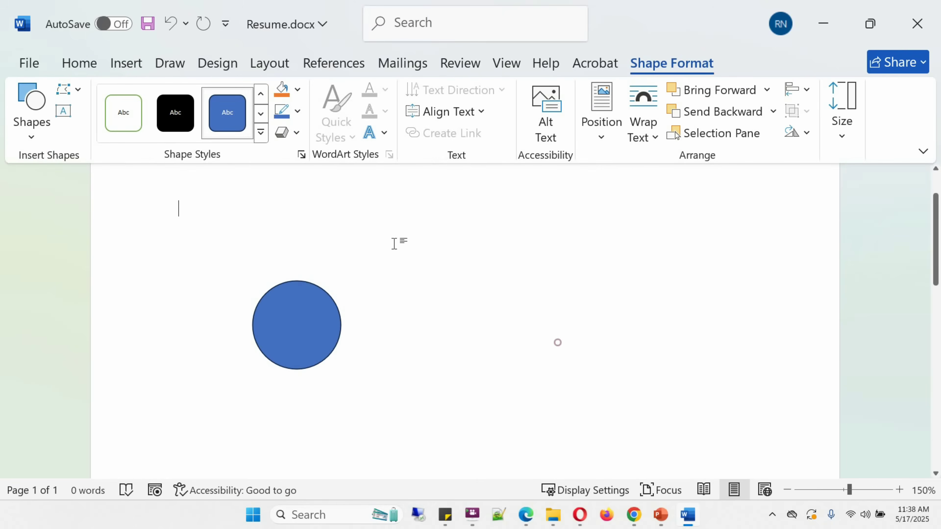
Step: Place a down block arrow on the page to the right of the circle, and undo both shapes
left_click(131, 64)
left_click(244, 94)
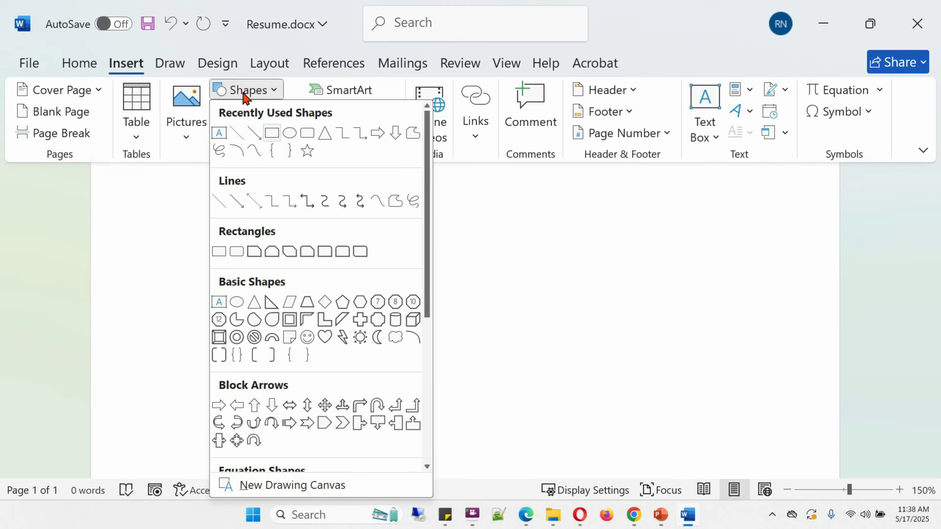
left_click(274, 405)
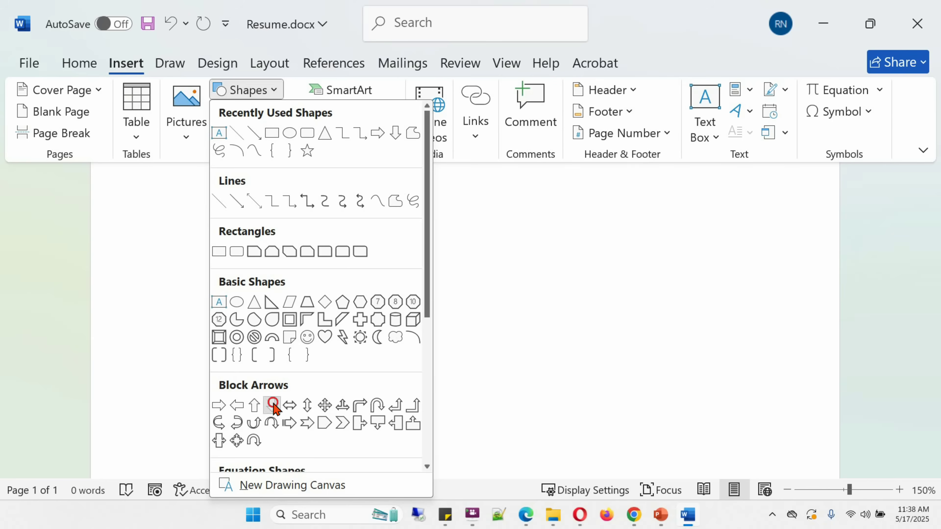
left_click(514, 316)
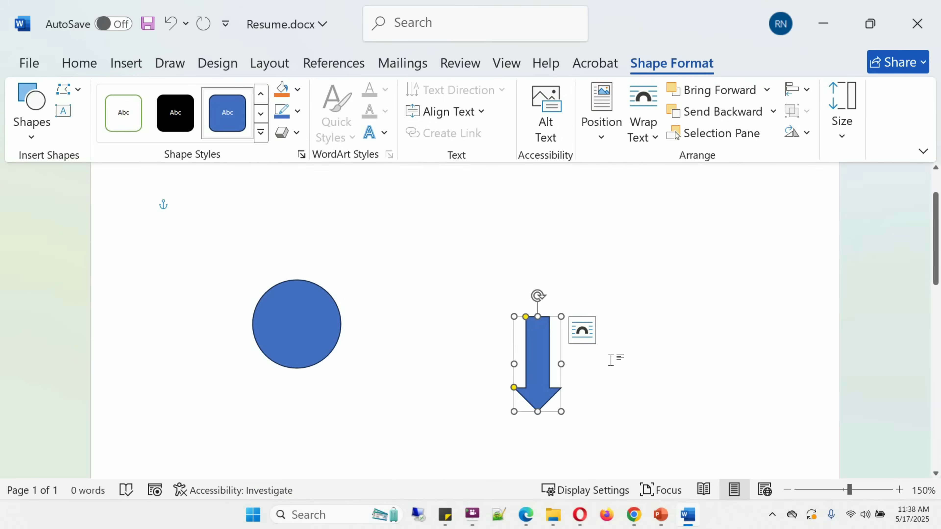
key("ctrl+z")
key("ctrl+z")
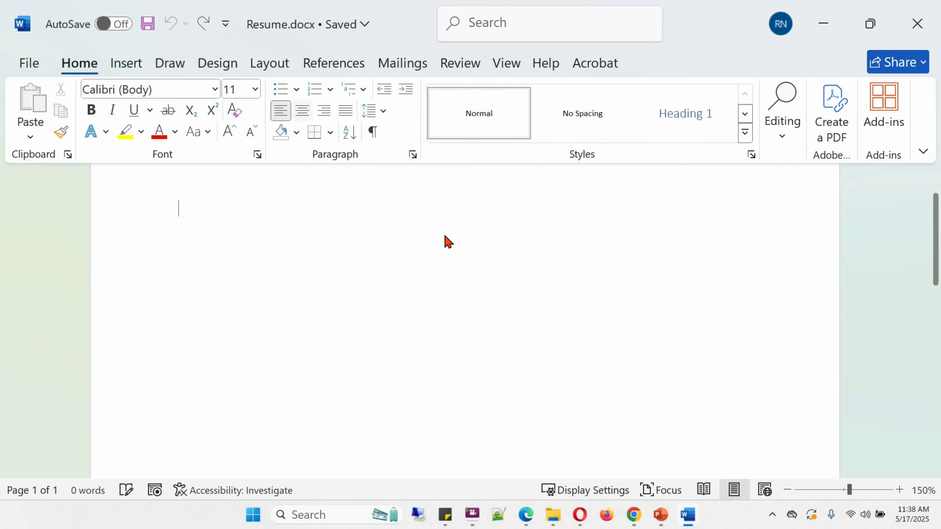
Step: Insert the crab icon from the stock icons into the blank page, and undo the insertion
left_click(135, 61)
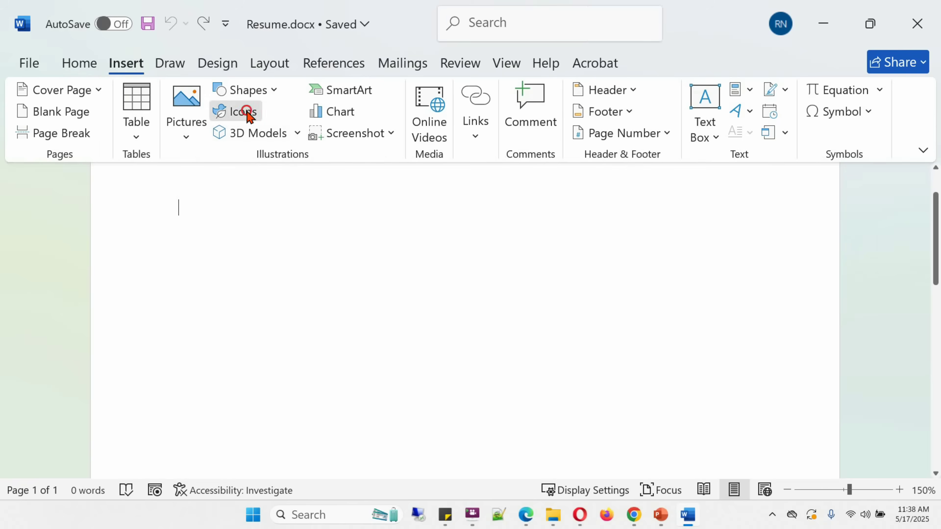
left_click(248, 116)
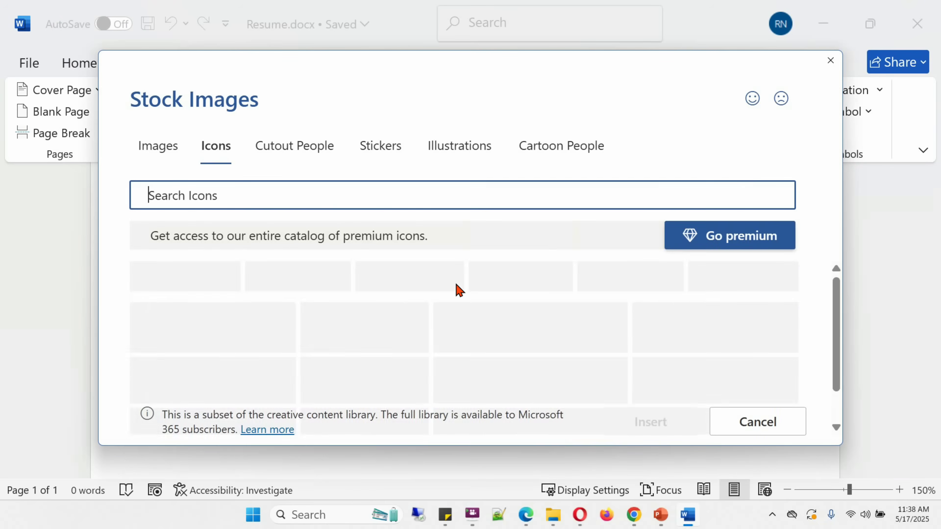
scroll(563, 301, "down", 10)
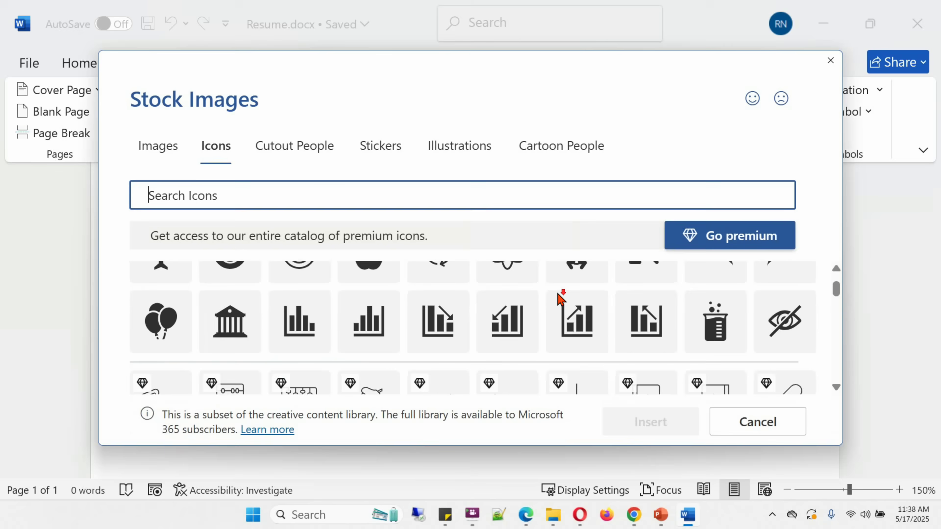
scroll(564, 299, "down", 5)
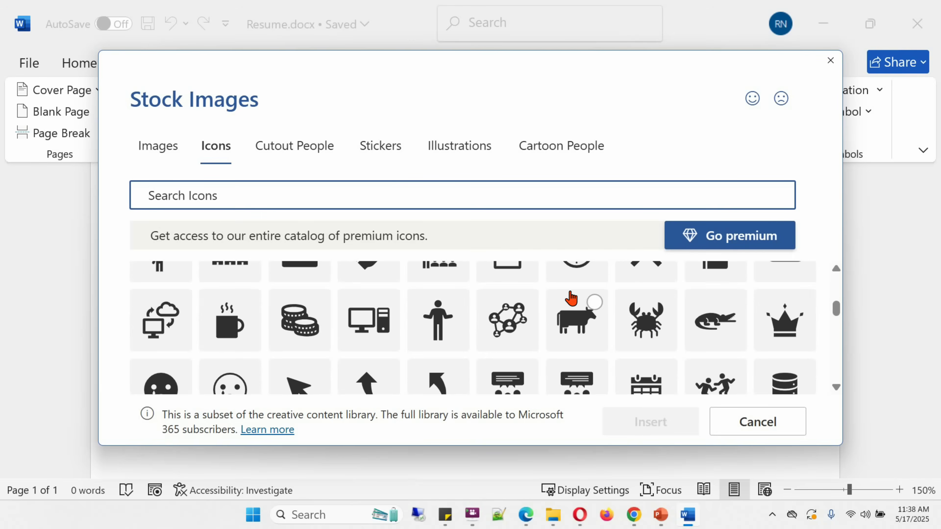
left_click(647, 322)
left_click(650, 422)
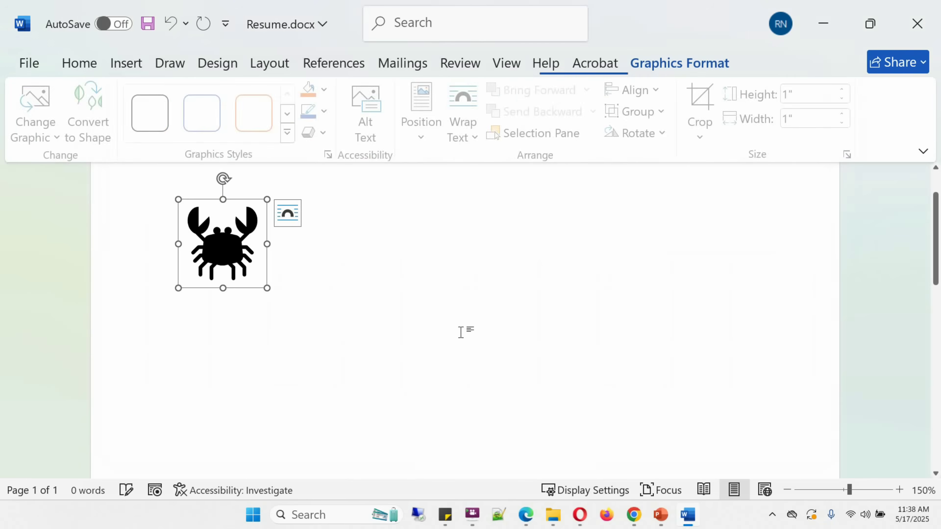
left_click(266, 251)
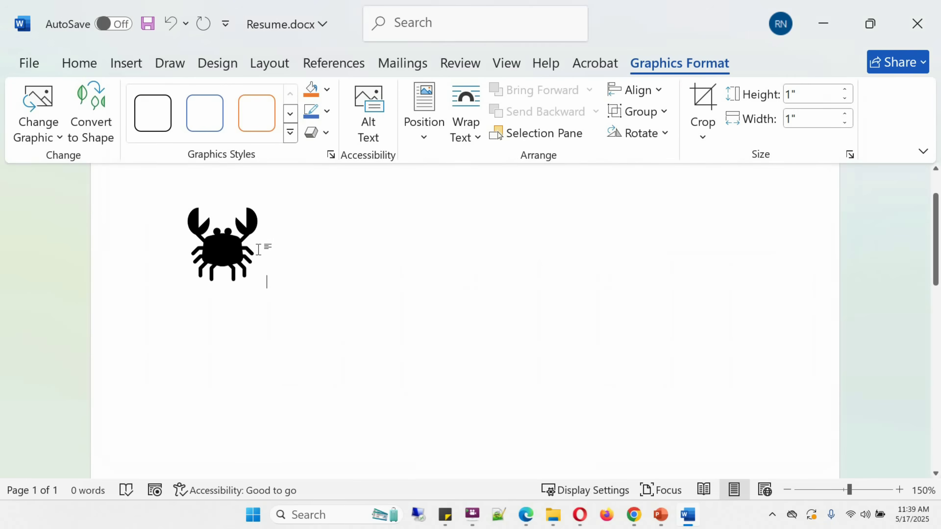
key("ctrl+z")
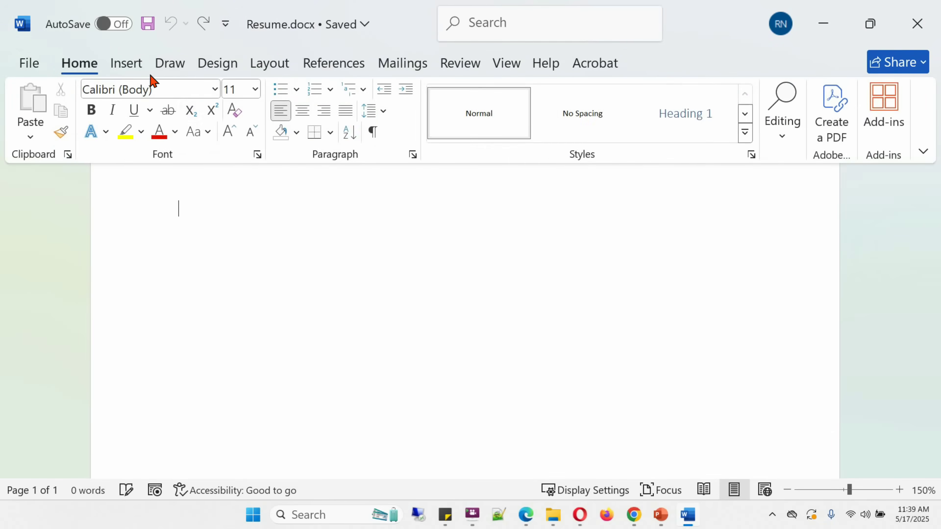
Step: Insert the red emoji with its tongue out from the Emoji category of online 3D models, and undo it
left_click(129, 64)
left_click(268, 138)
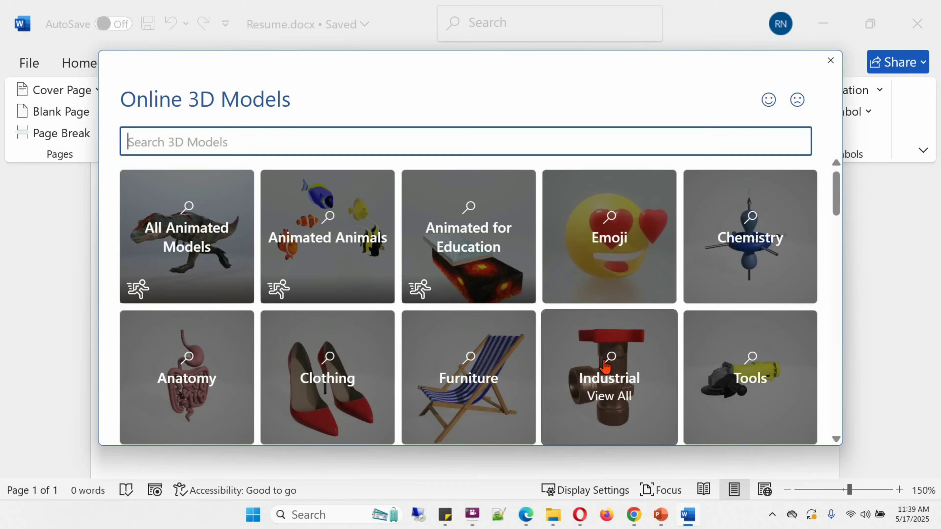
left_click(609, 237)
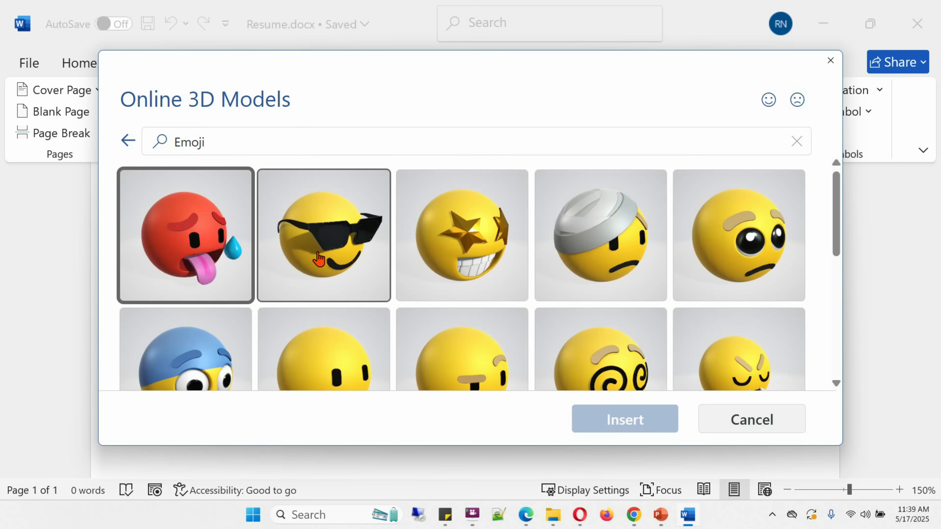
left_click(213, 234)
left_click(635, 418)
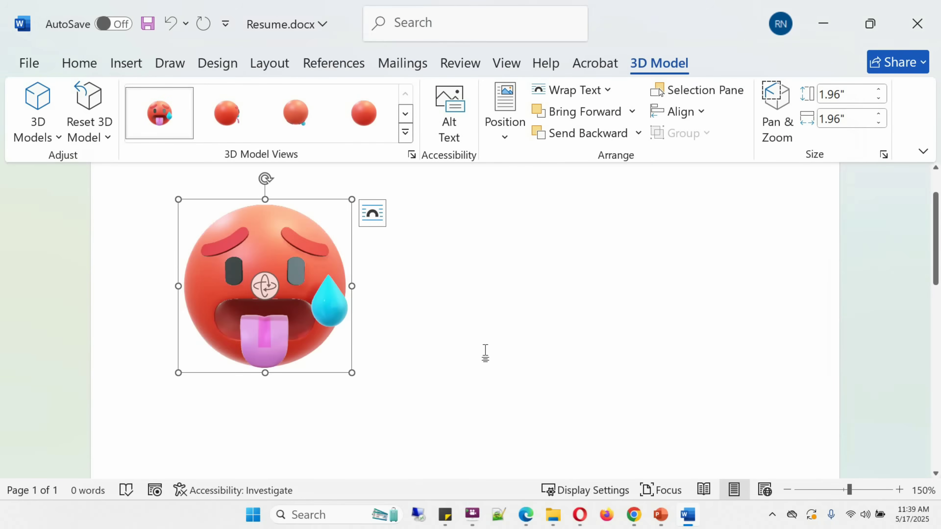
key("ctrl+z")
Step: Browse the List, Process and Hierarchy SmartArt categories, insert an Organization Chart, and undo it
left_click(130, 63)
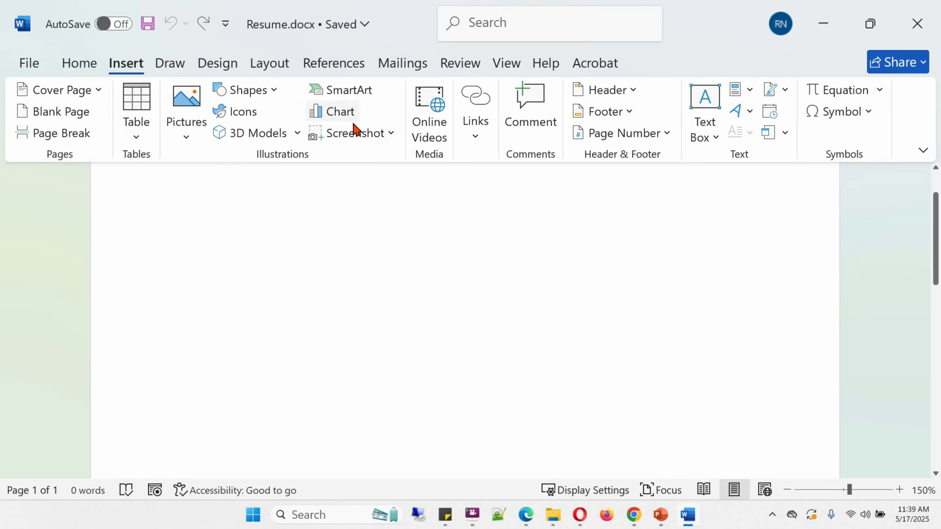
left_click(343, 90)
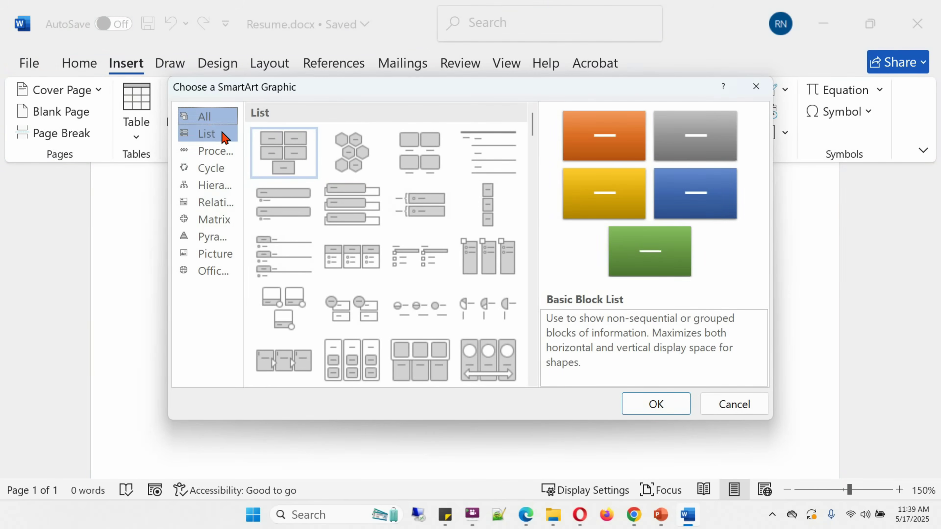
left_click(216, 139)
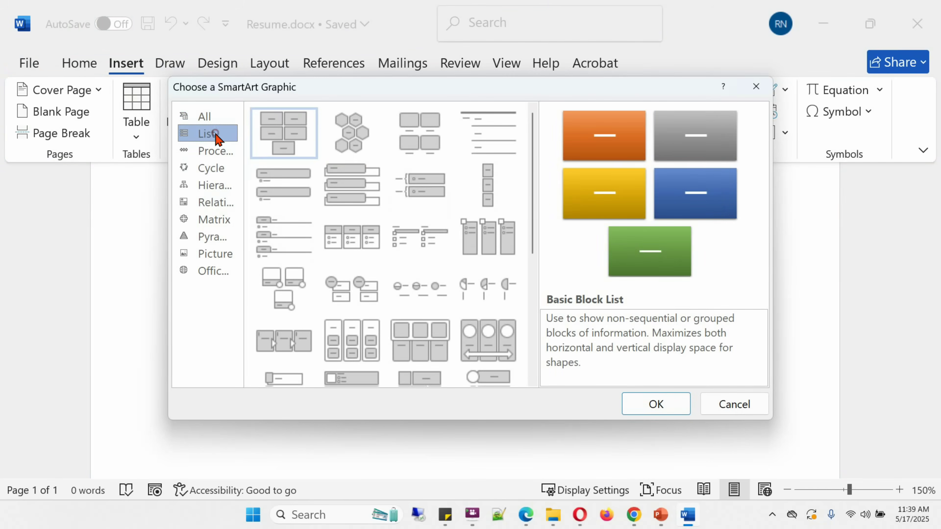
left_click(219, 151)
left_click(213, 186)
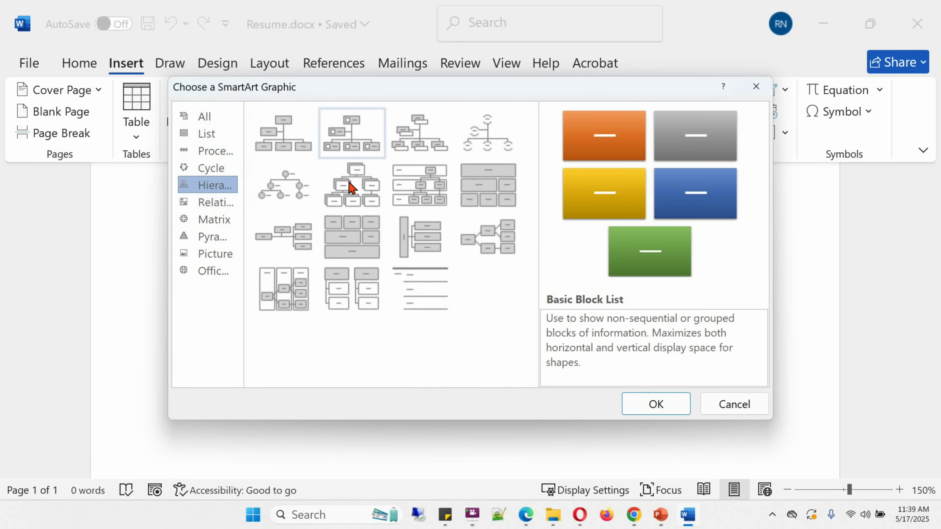
left_click(285, 132)
left_click(650, 400)
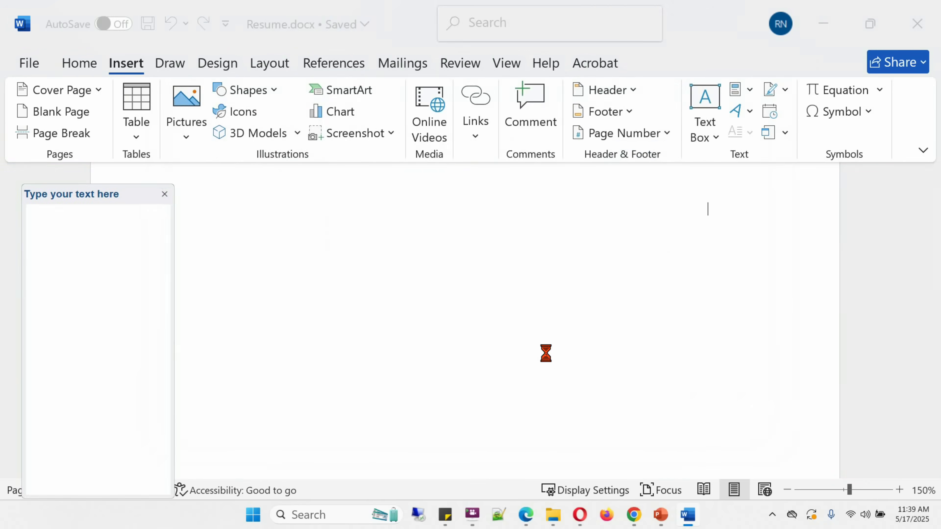
scroll(731, 320, "down", 3)
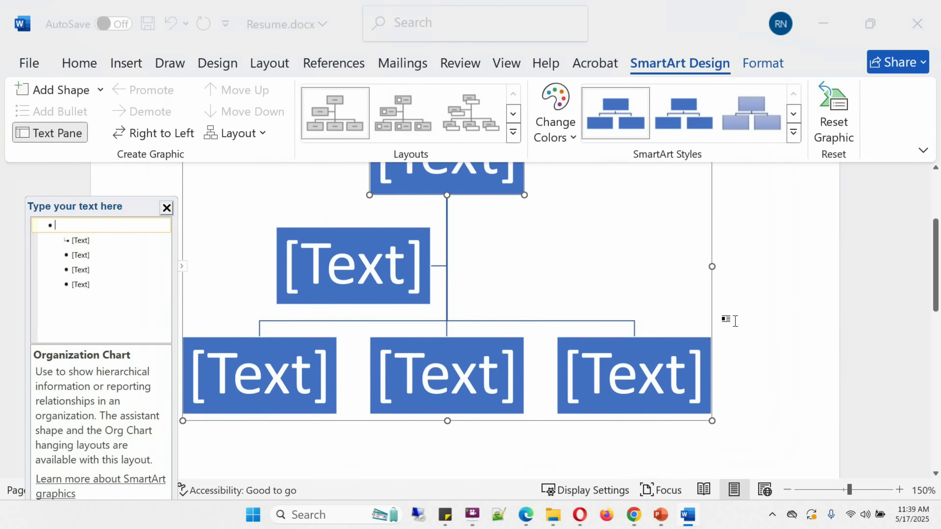
scroll(735, 321, "up", 2)
key("ctrl+z")
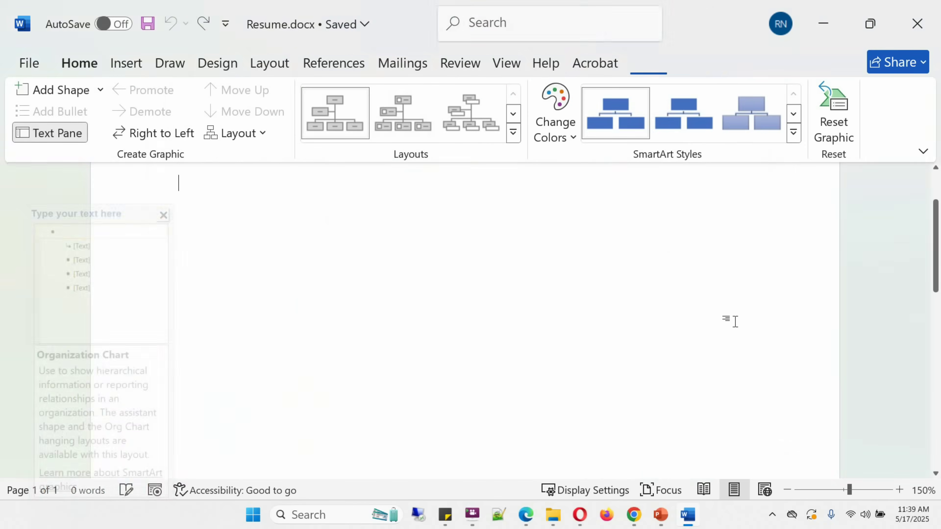
Step: Add a Blank built-in header to the page with the text "Page header"
left_click(131, 64)
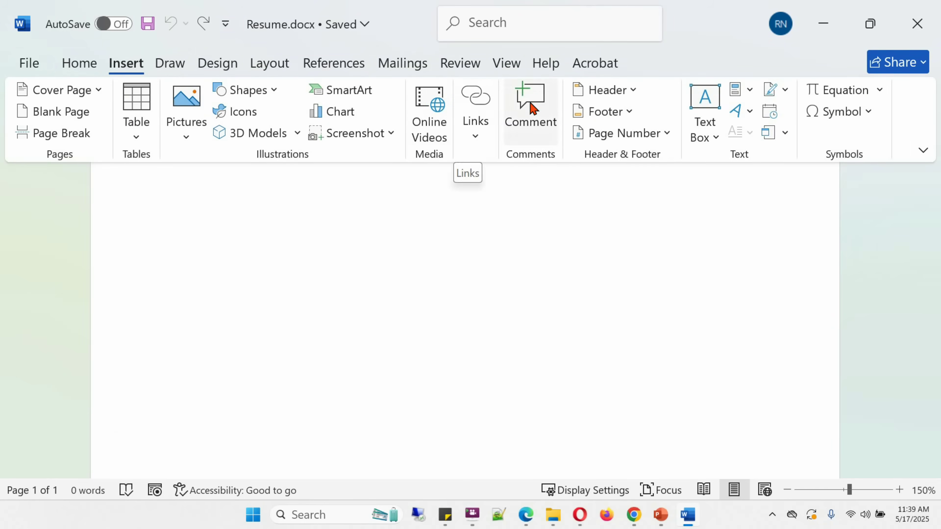
left_click(622, 97)
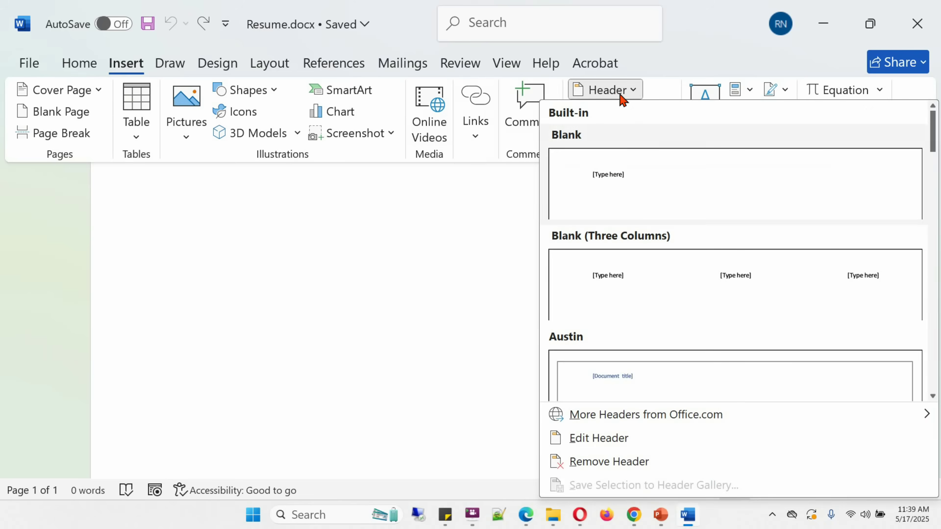
left_click(622, 192)
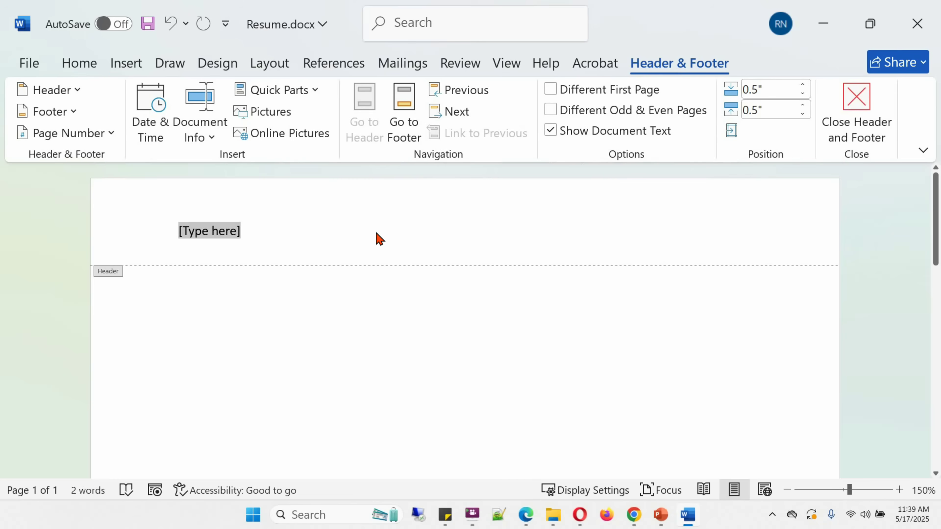
type("page ")
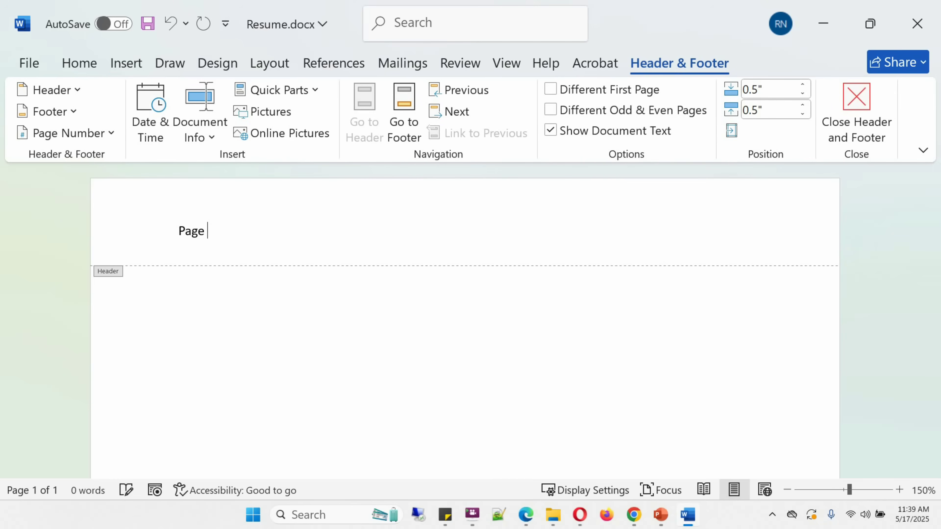
type("header")
Step: Add a Blank (Three Columns) footer, enter "footer" at its start, and return to the document body
left_click(125, 62)
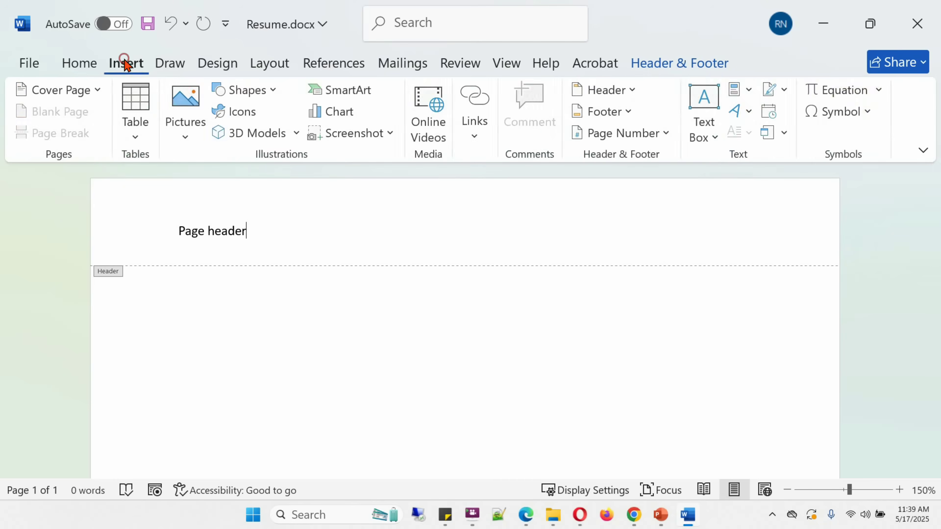
left_click(614, 112)
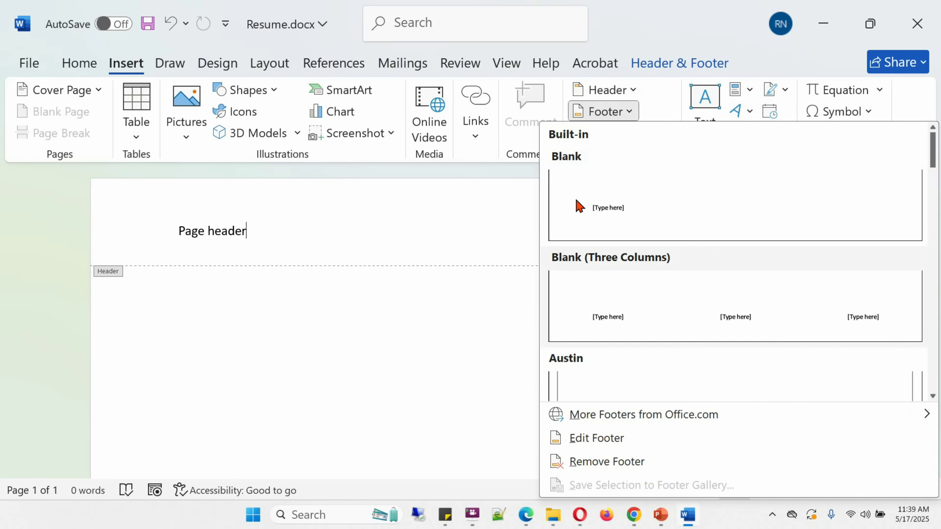
left_click(615, 322)
type("footer")
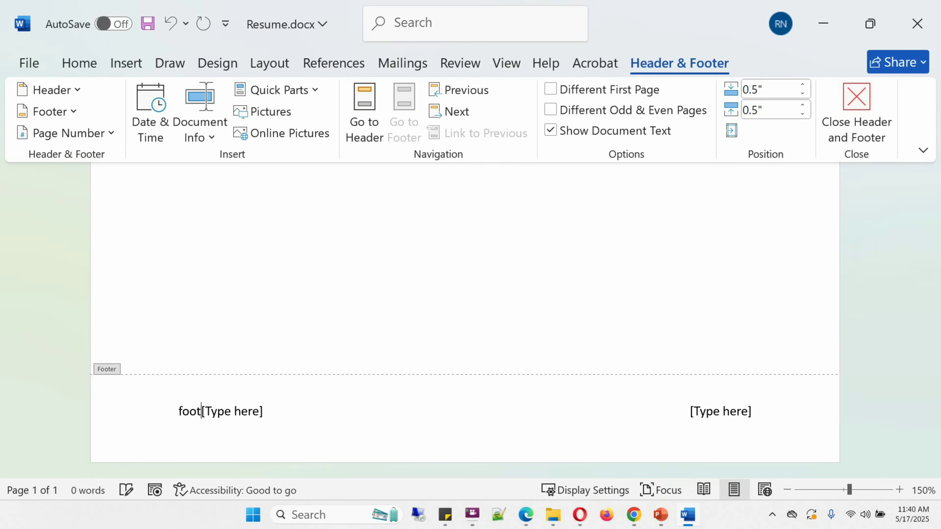
scroll(476, 330, "up", 10)
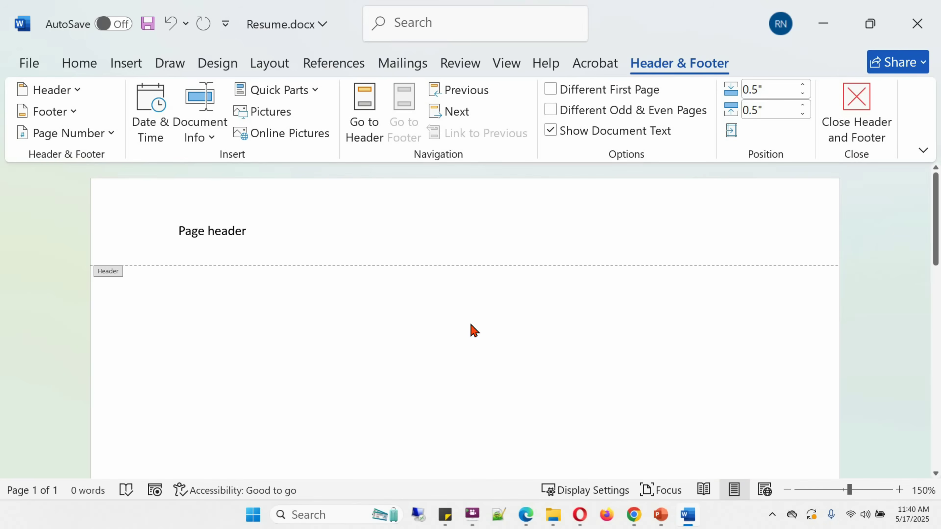
double_click(399, 343)
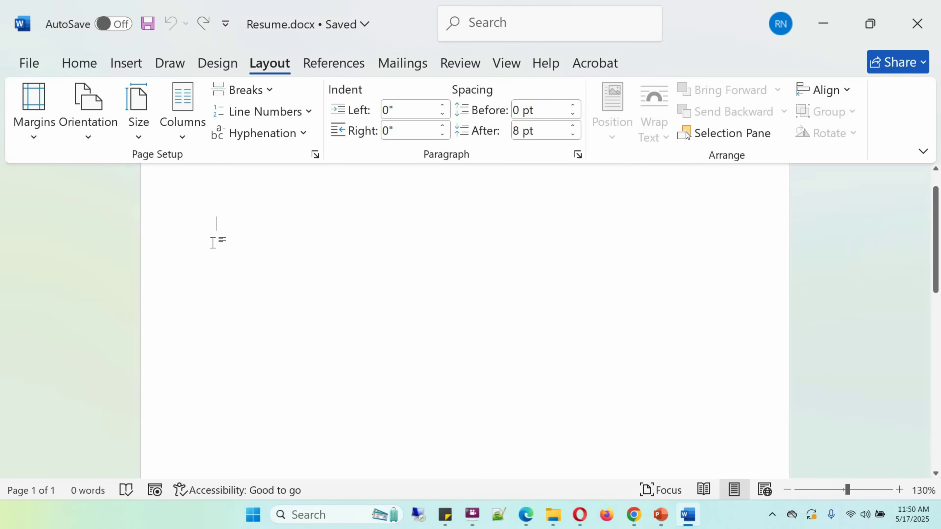
Step: Try the Narrow page margins, and set the margins to the Wide preset
left_click(33, 112)
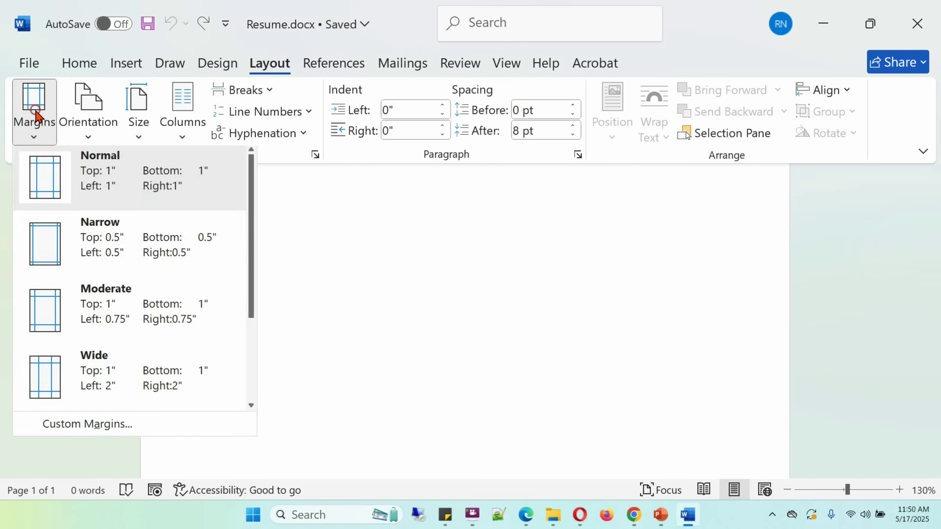
left_click(56, 243)
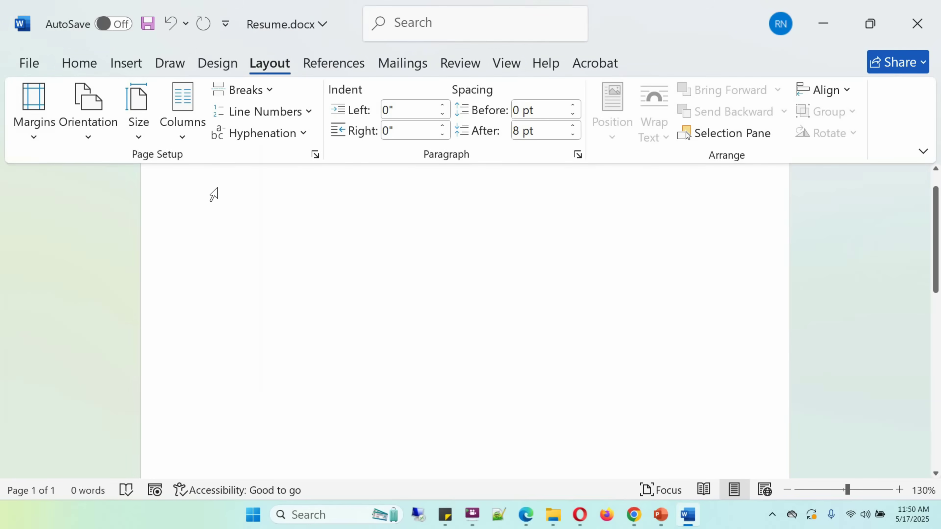
left_click(40, 111)
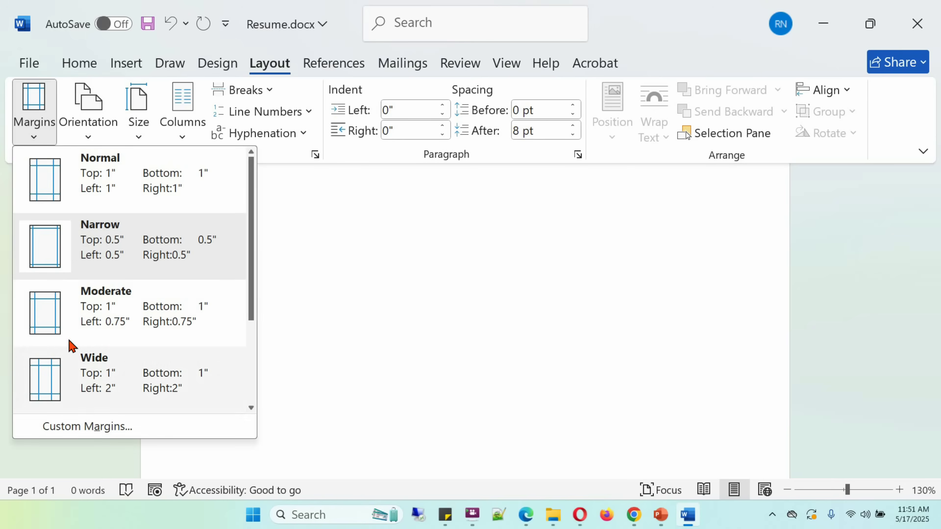
left_click(73, 367)
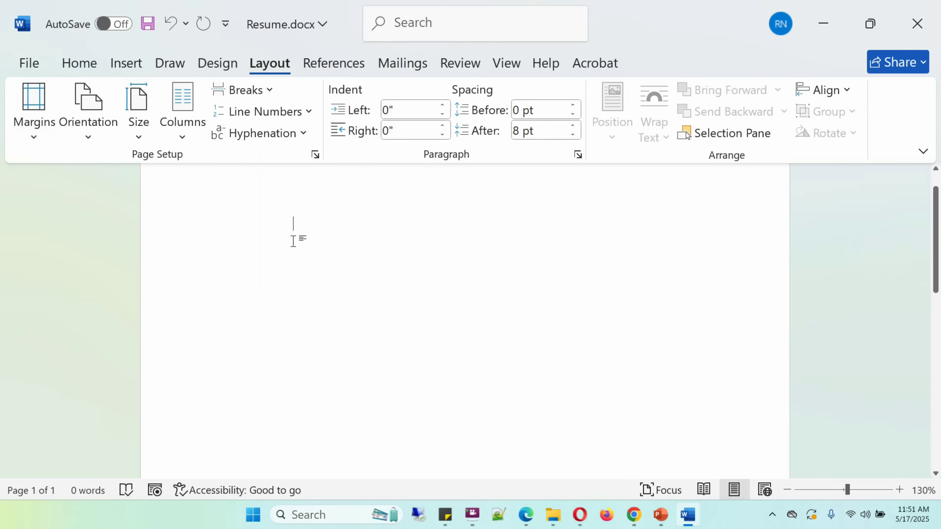
Step: Switch the page orientation to Landscape and back to Portrait
left_click(105, 121)
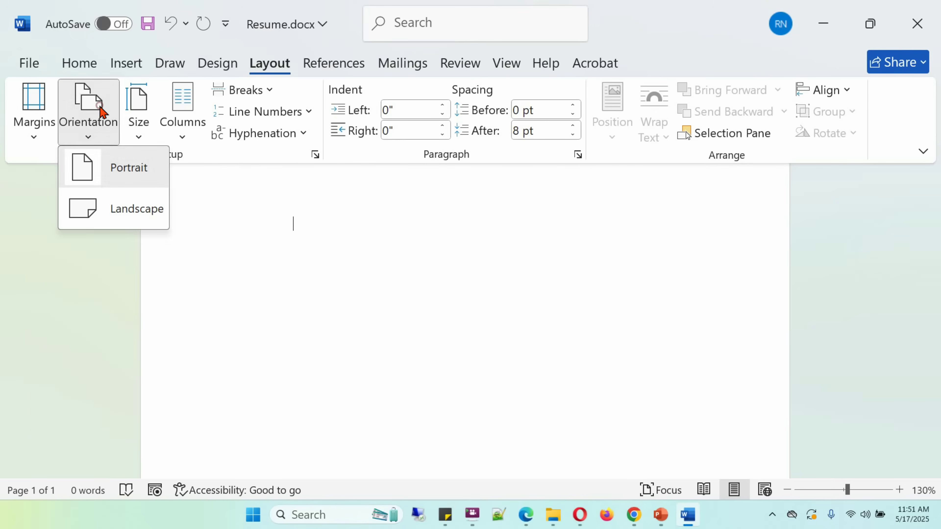
left_click(128, 212)
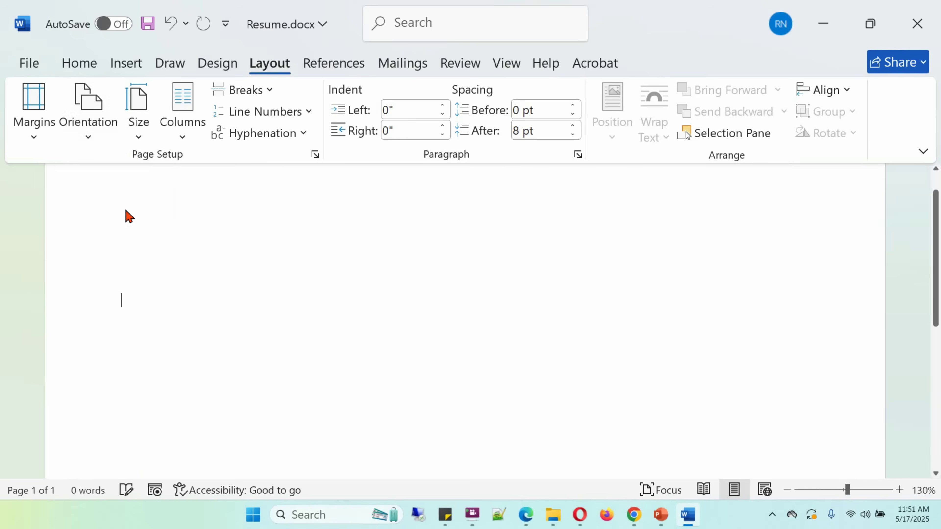
left_click(105, 120)
left_click(115, 163)
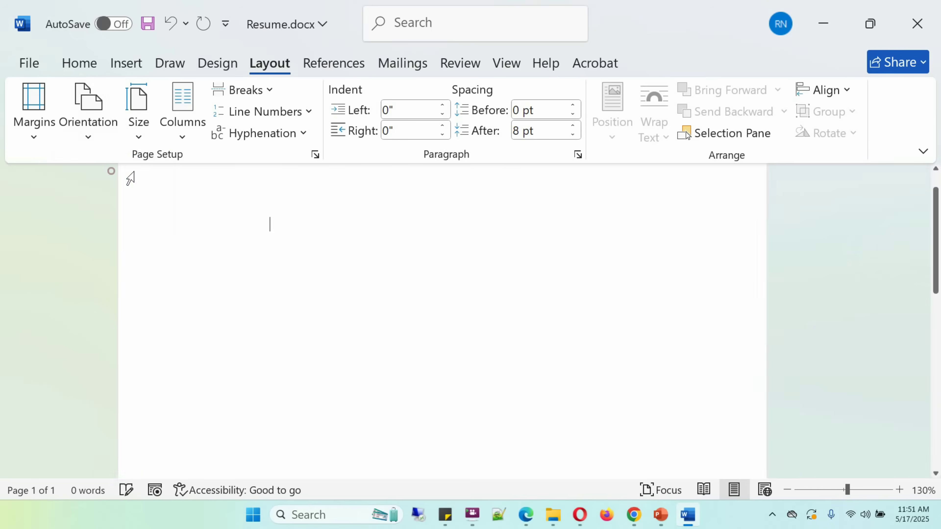
Step: Set the paper size to Tabloid, 11" x 17"
left_click(138, 121)
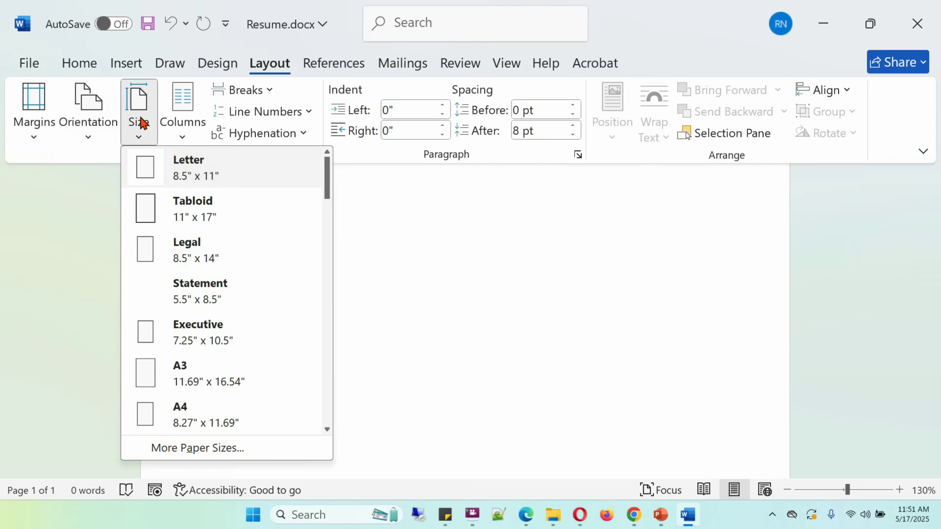
left_click(183, 213)
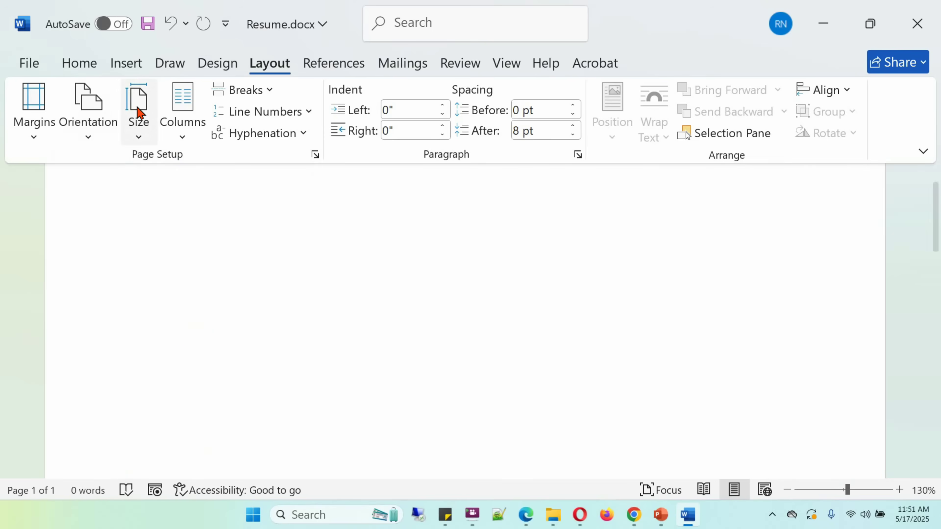
Step: Try the Legal and Statement paper sizes, and set the paper size to Letter
left_click(138, 118)
left_click(164, 252)
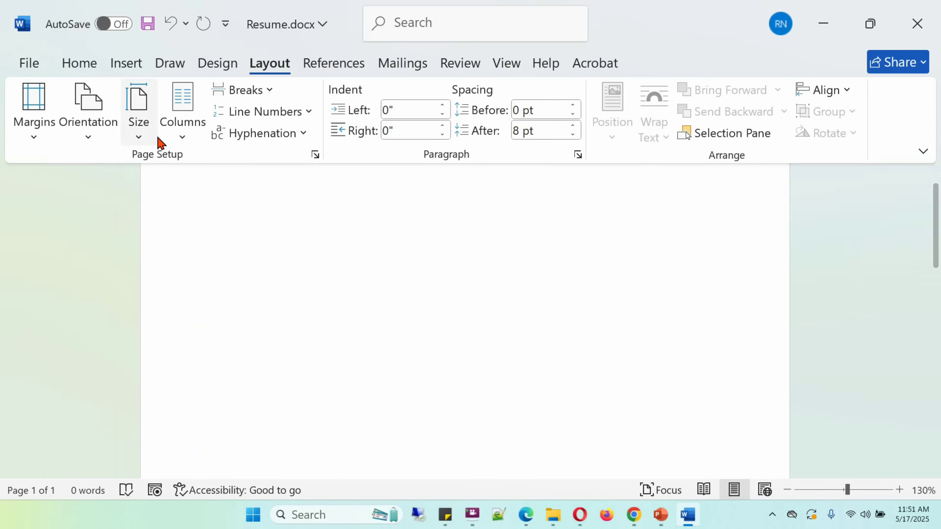
left_click(152, 123)
left_click(182, 291)
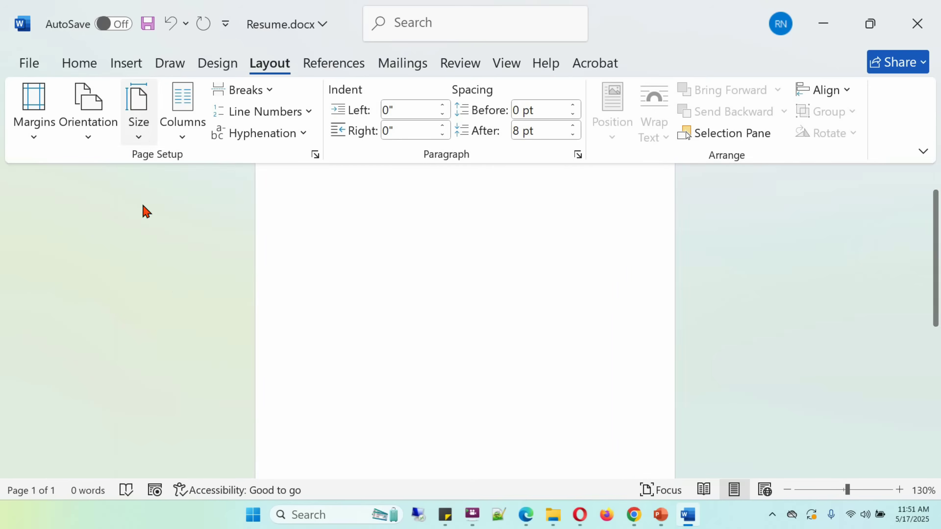
left_click(139, 119)
left_click(162, 178)
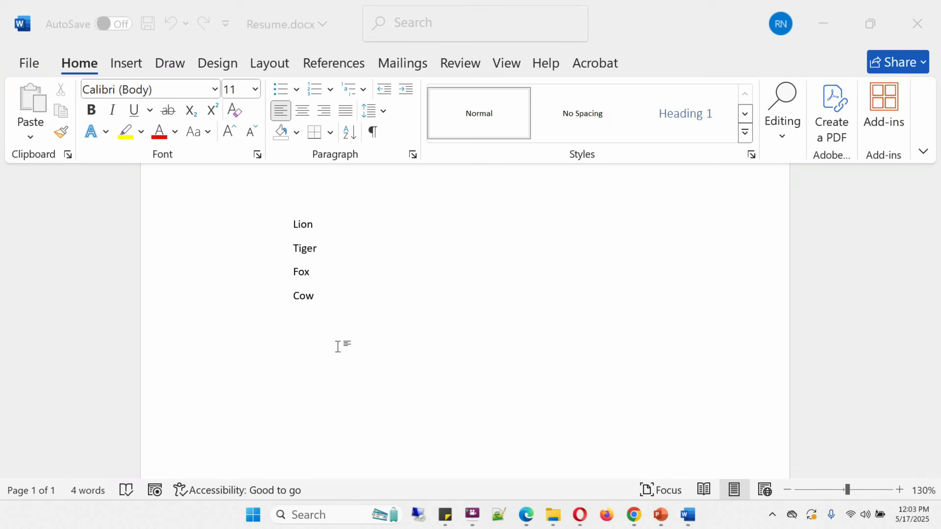
Step: Make the Lion, Tiger, Fox and Cow lines a bulleted list, trying filled round, hollow round and square bullets, and apply the four-diamond bullet
left_click_drag(289, 224, 326, 292)
left_click(297, 91)
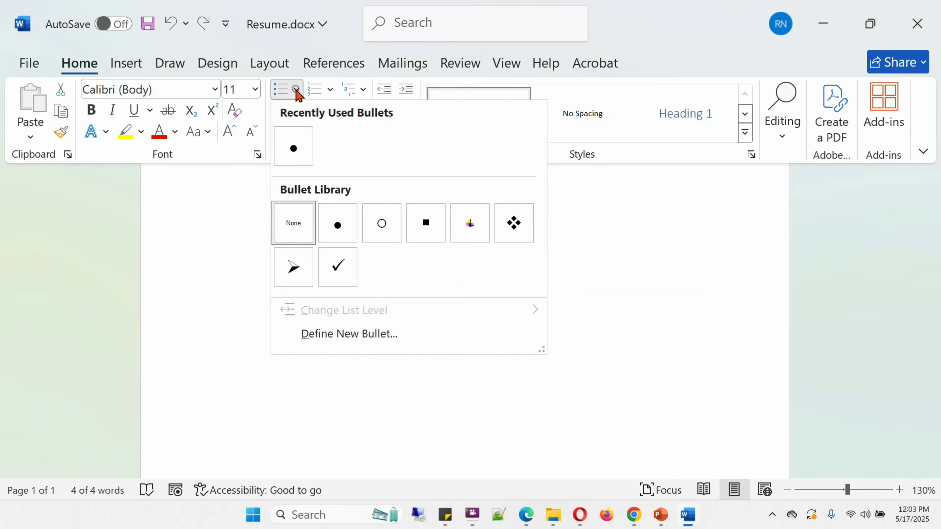
left_click(338, 225)
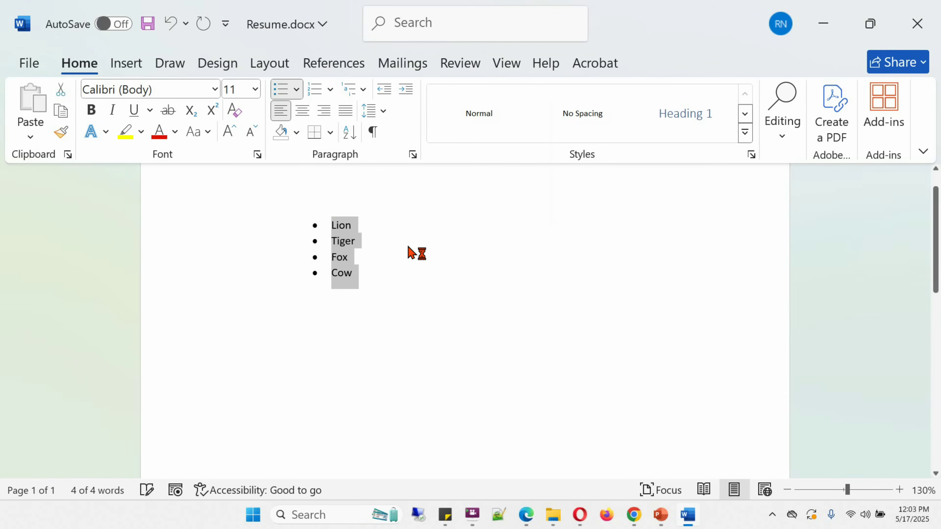
left_click(297, 91)
left_click(381, 226)
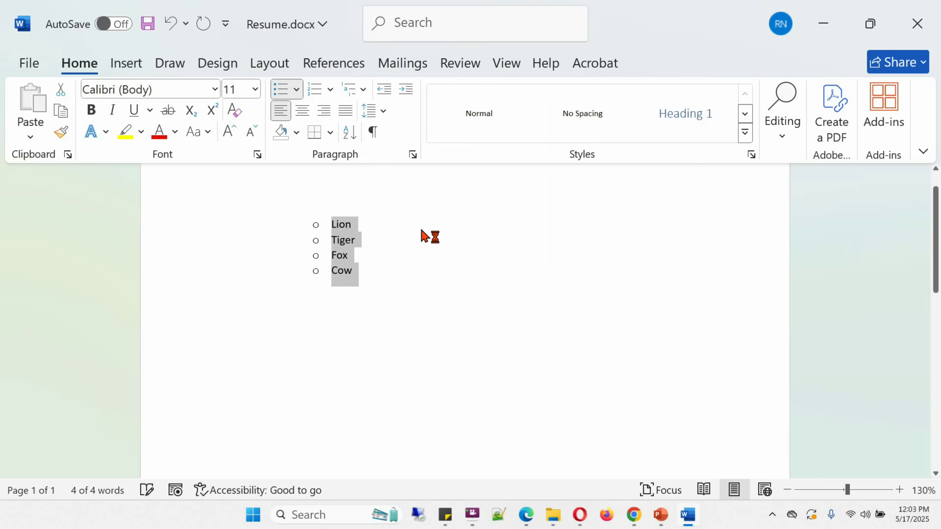
left_click(296, 91)
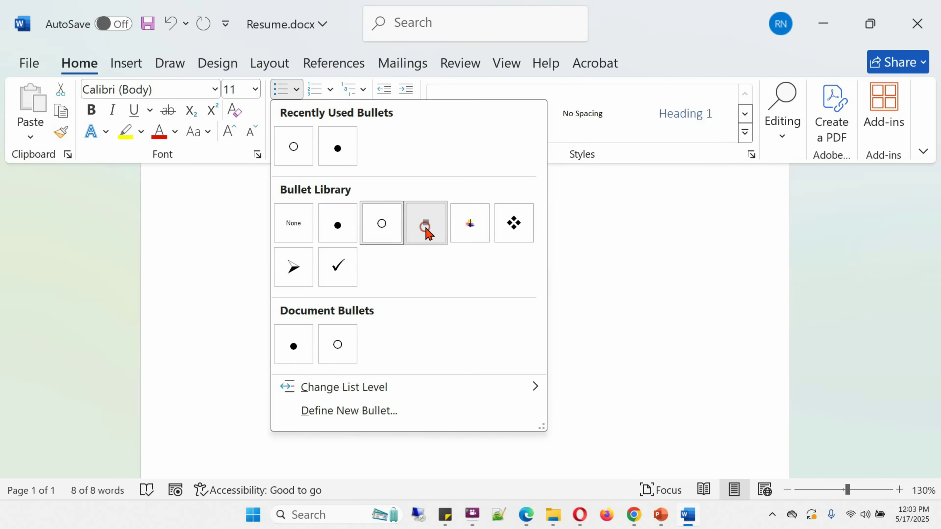
left_click(426, 224)
left_click(298, 90)
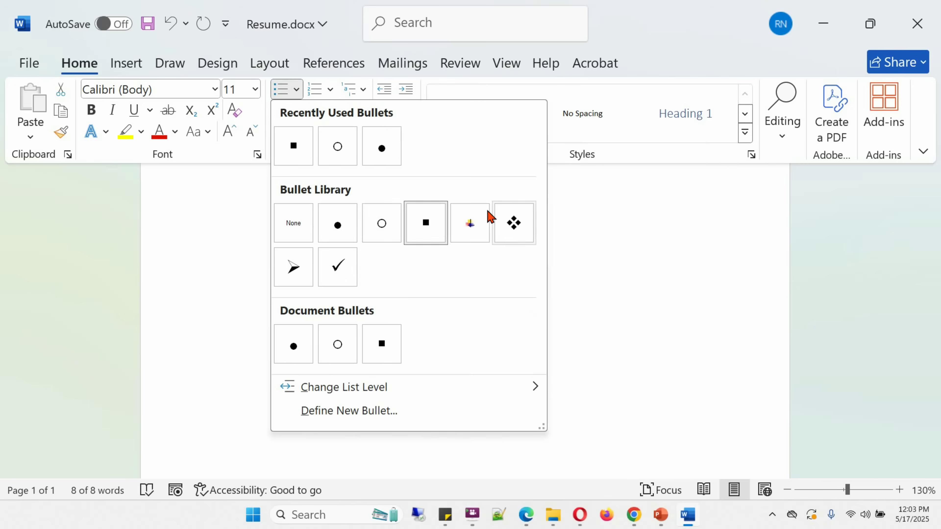
left_click(513, 223)
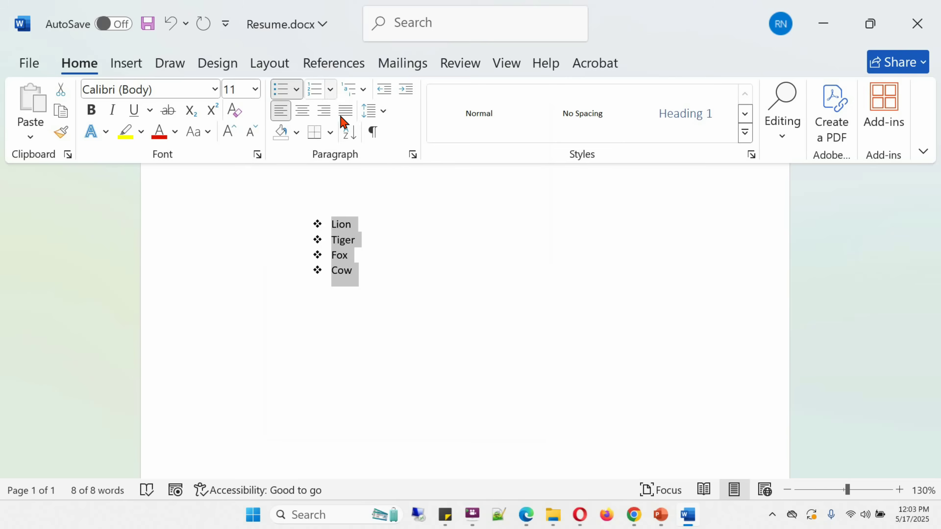
Step: Convert the animal list to a numbered list, trying the 1. 2. 3. and 1) 2) 3) formats, and apply A. B. C. numbering
left_click(331, 89)
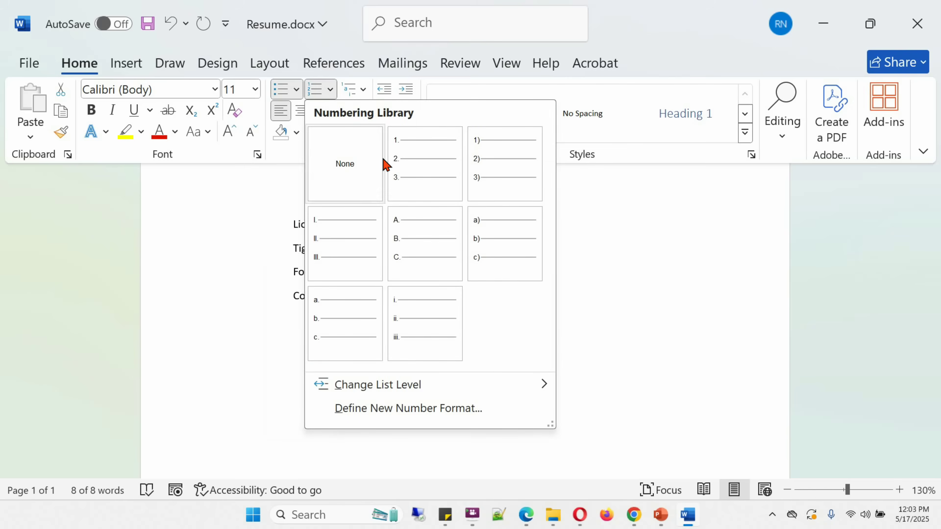
left_click(395, 166)
left_click(331, 89)
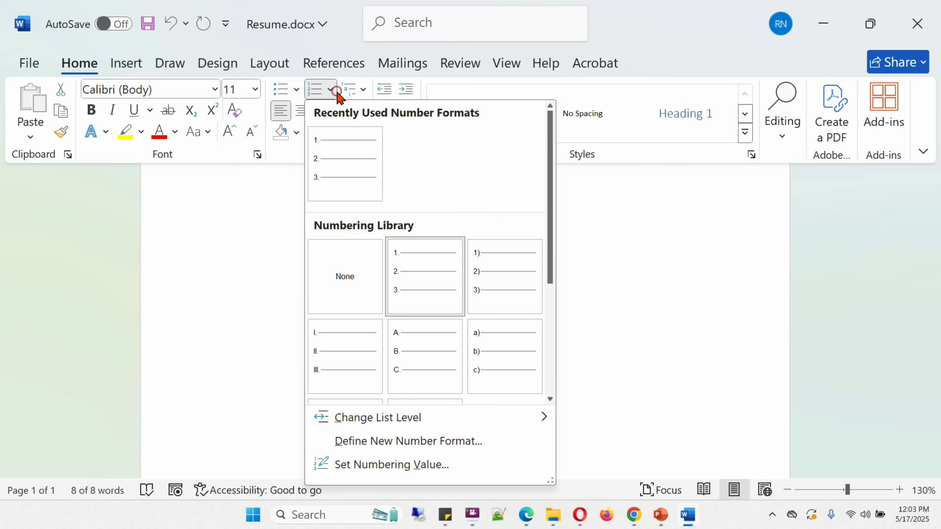
left_click(498, 273)
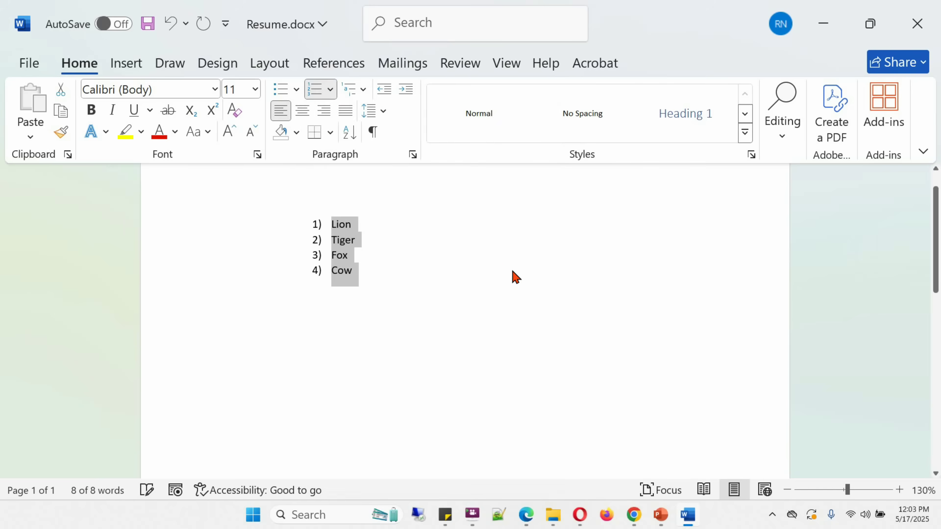
left_click(330, 90)
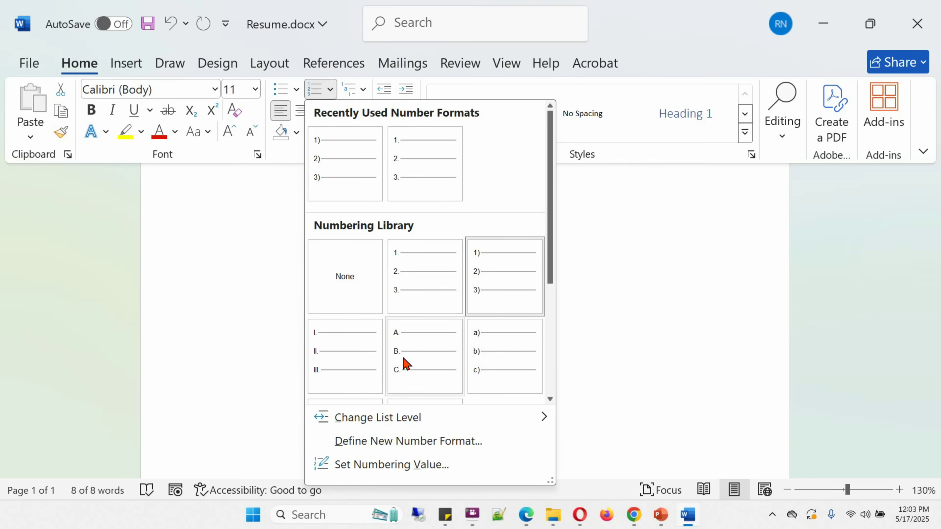
left_click(457, 367)
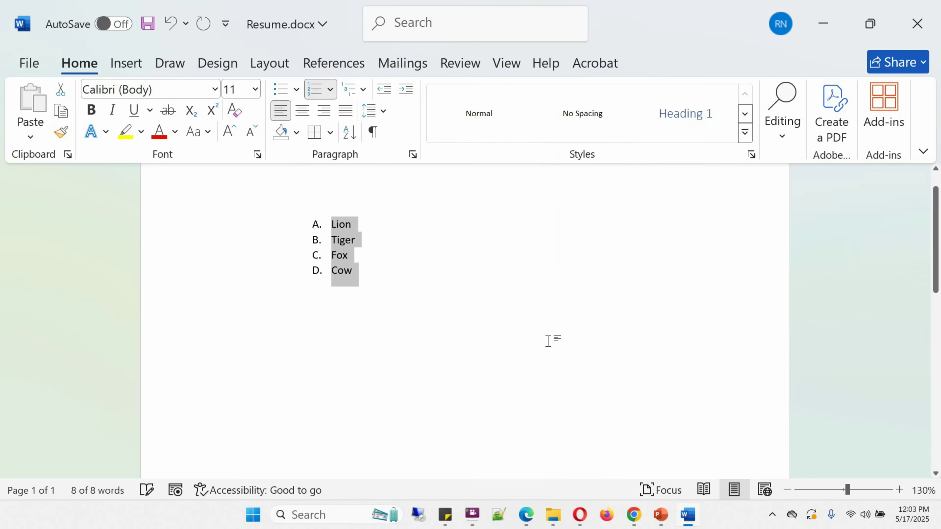